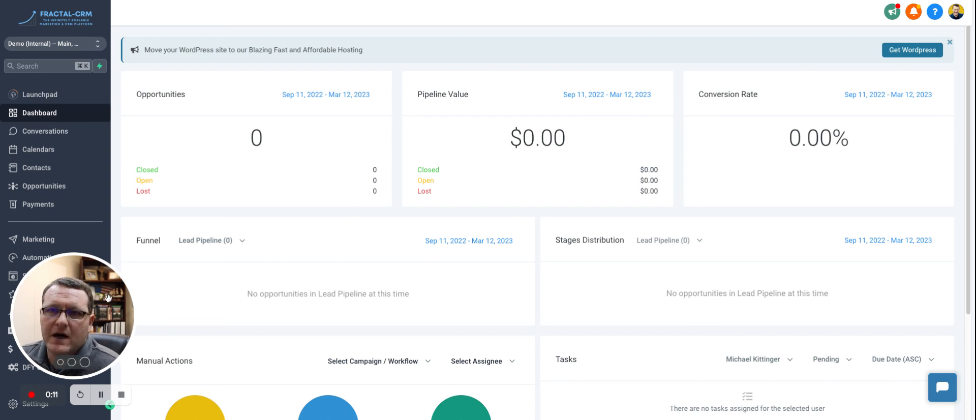
Open the existing Form 4 from the Sites section's form builder for editing.
{"action": "left_click_drag", "start_coordinate": [79, 309], "coordinate": [897, 343]}
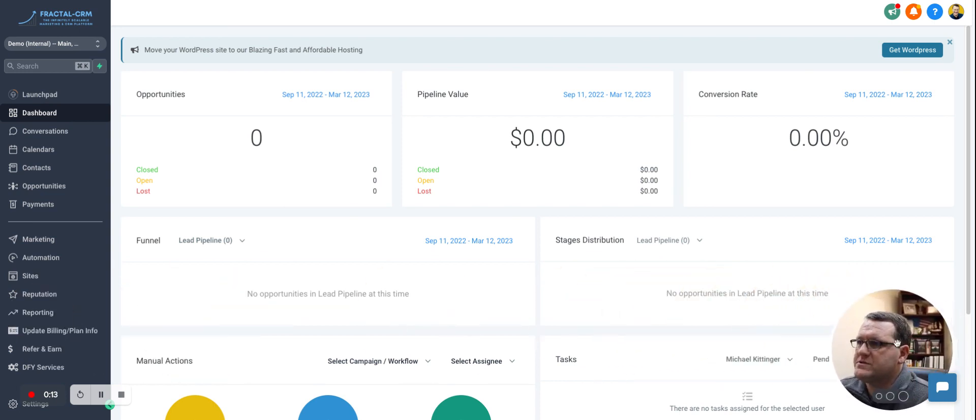
{"action": "left_click", "coordinate": [31, 276]}
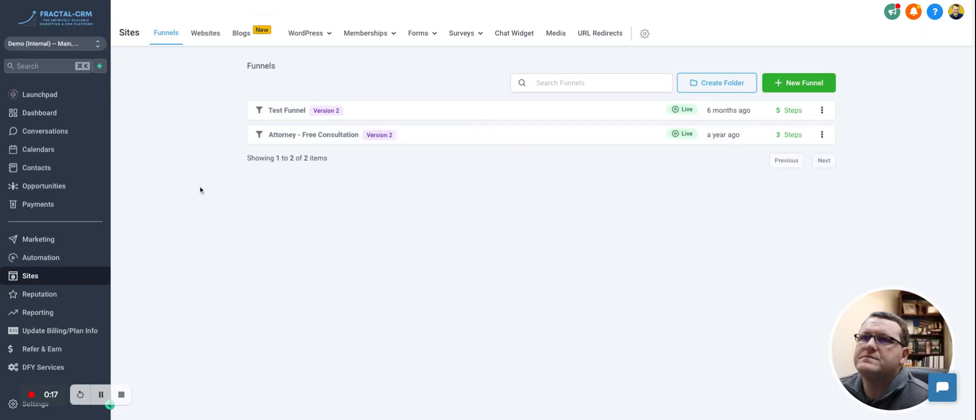
{"action": "mouse_move", "coordinate": [425, 36]}
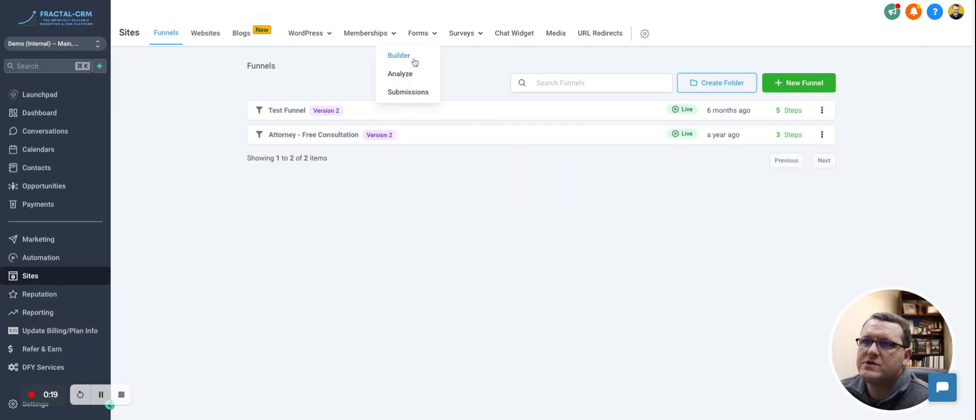
{"action": "left_click", "coordinate": [412, 60]}
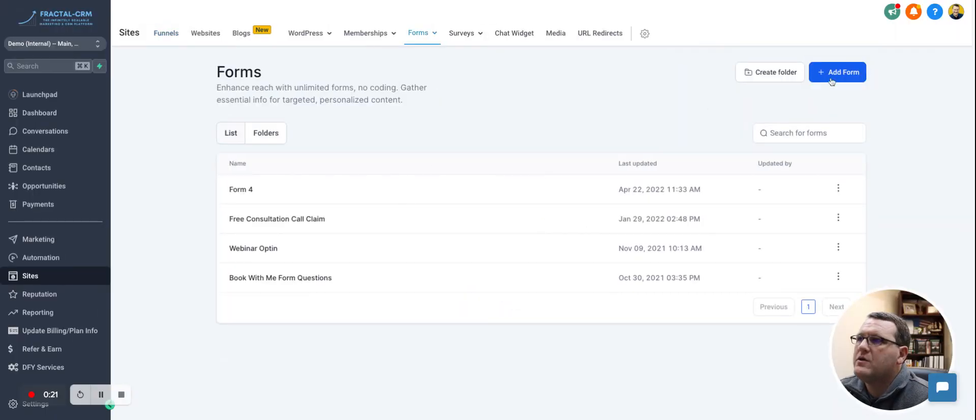
{"action": "mouse_move", "coordinate": [461, 32]}
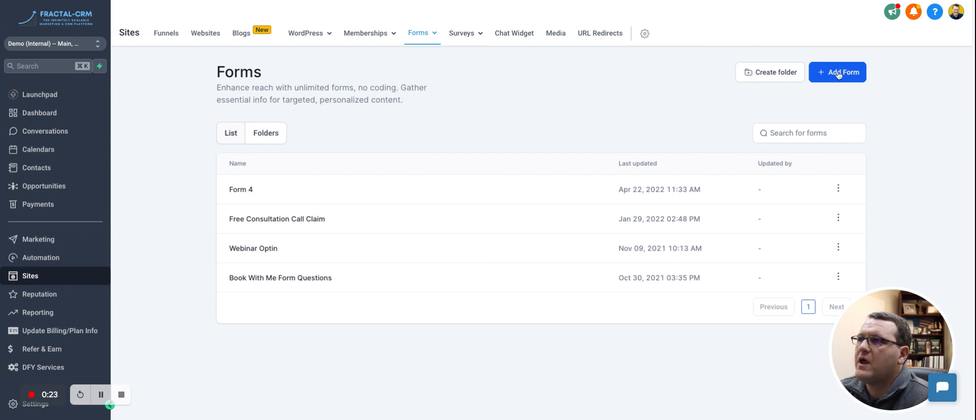
{"action": "left_click", "coordinate": [391, 187]}
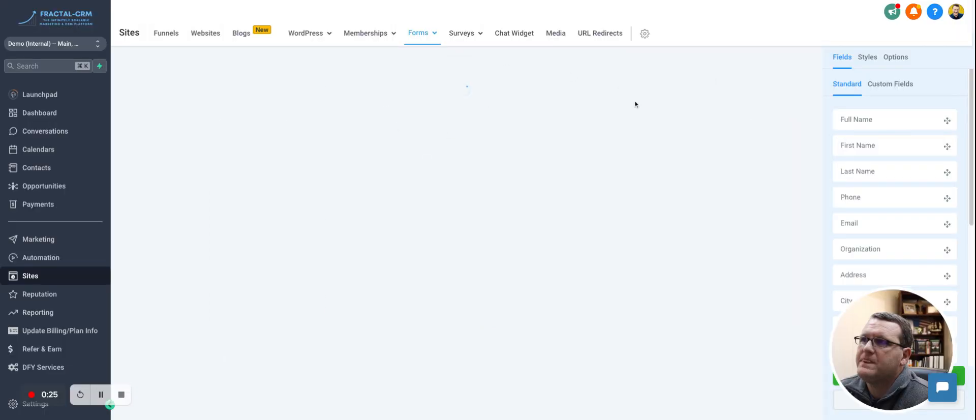
Add First Name, Email and Phone fields and a button to Form 4, and make First Name required.
{"action": "left_click", "coordinate": [878, 149]}
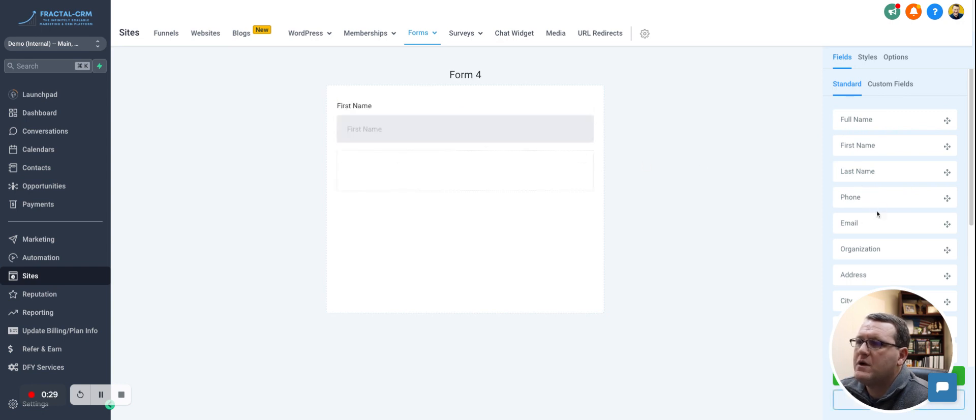
{"action": "left_click_drag", "start_coordinate": [876, 223], "coordinate": [579, 168]}
{"action": "left_click_drag", "start_coordinate": [874, 200], "coordinate": [464, 204]}
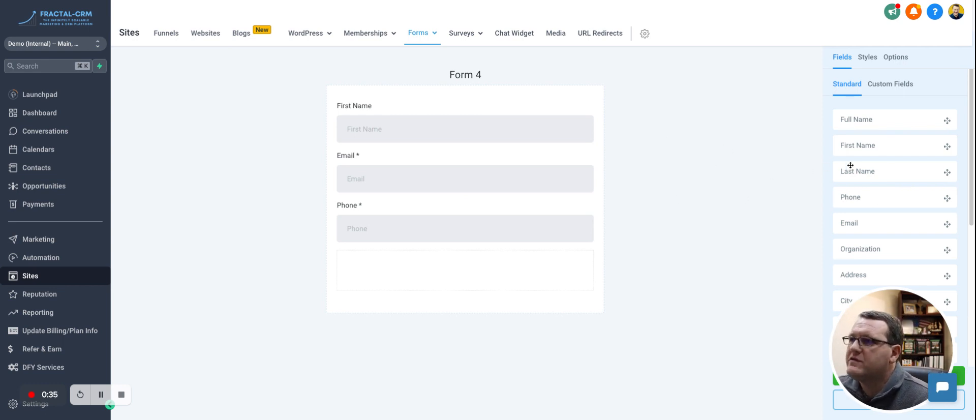
{"action": "scroll", "coordinate": [860, 168], "scroll_direction": "down", "scroll_amount": 5}
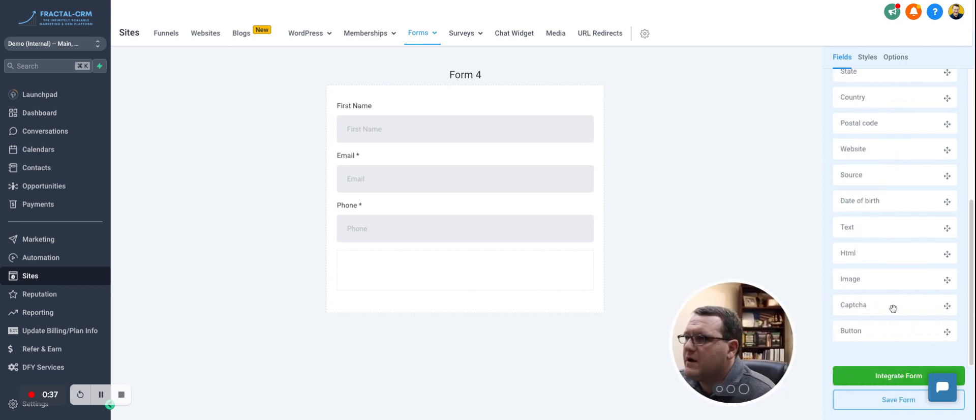
{"action": "left_click_drag", "start_coordinate": [879, 333], "coordinate": [437, 270]}
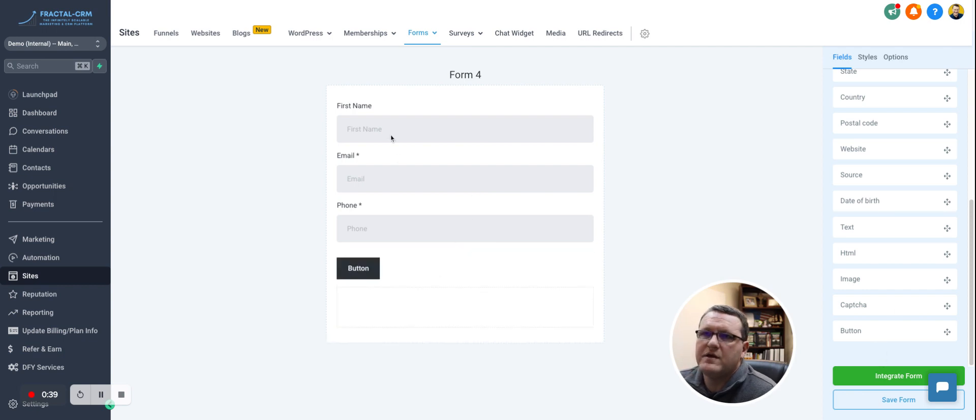
{"action": "left_click", "coordinate": [390, 132]}
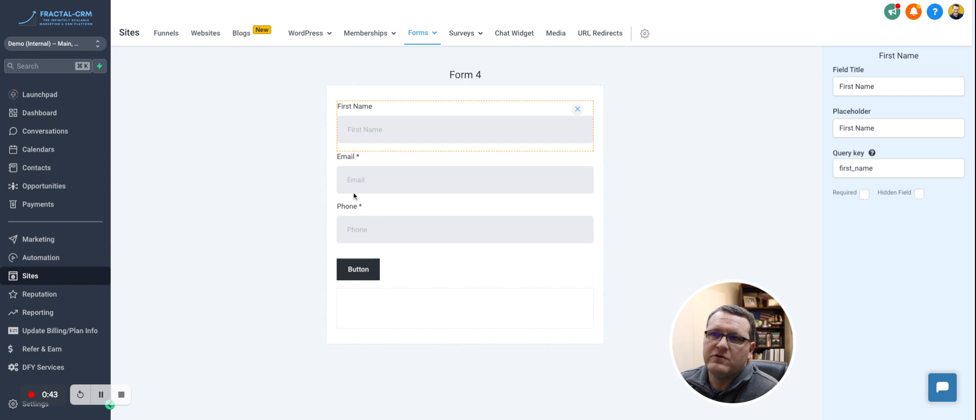
{"action": "left_click", "coordinate": [864, 195]}
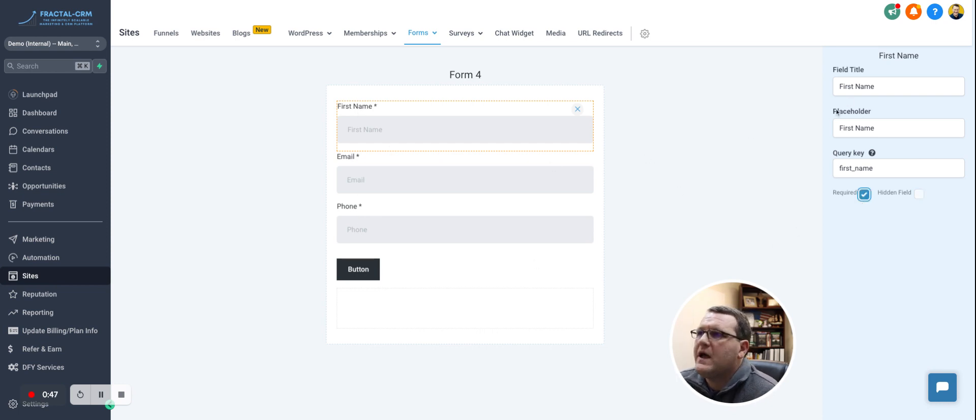
Set the Phone field's title to "Mobile Number" and its placeholder to "Best phone number here".
{"action": "left_click", "coordinate": [494, 235]}
{"action": "left_click", "coordinate": [873, 128]}
{"action": "left_click", "coordinate": [865, 86]}
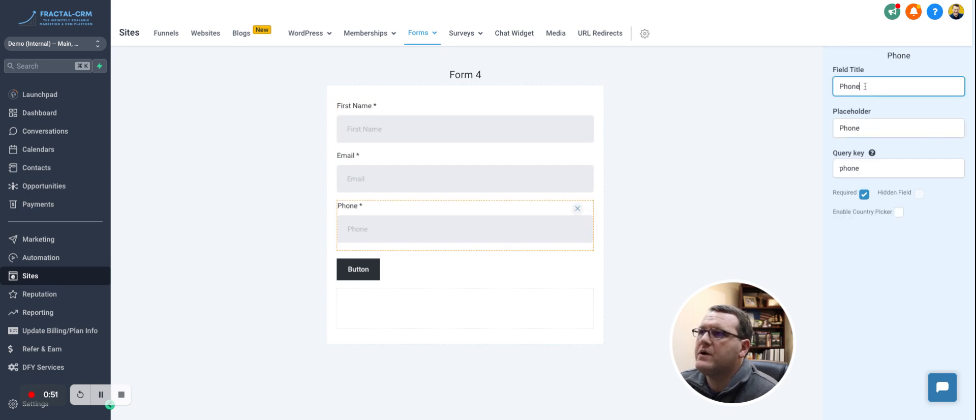
{"action": "double_click", "coordinate": [864, 87]}
{"action": "type", "text": "Best m"}
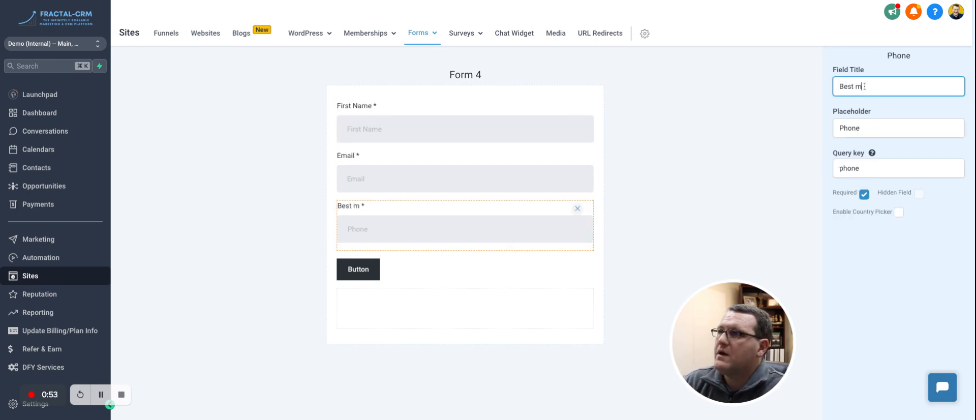
{"action": "key", "text": "BackSpace"}
{"action": "key", "text": "BackSpace"}
{"action": "key", "text": "BackSpace"}
{"action": "key", "text": "BackSpace"}
{"action": "key", "text": "BackSpace"}
{"action": "key", "text": "BackSpace"}
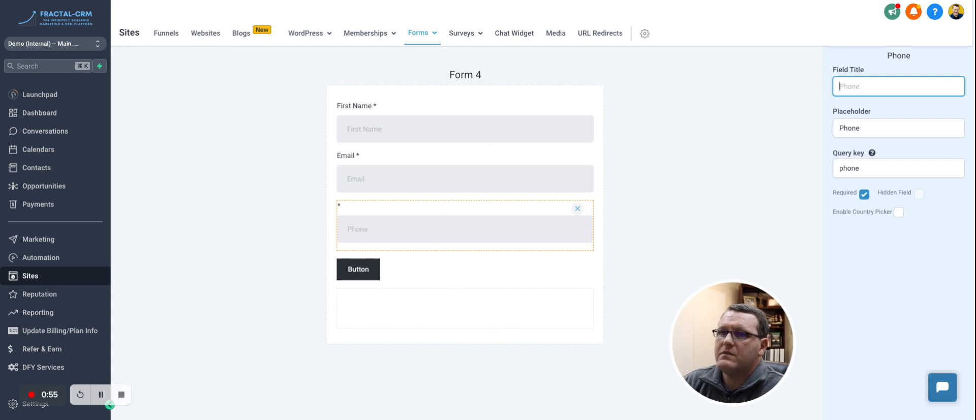
{"action": "type", "text": "M"}
{"action": "key", "text": "BackSpace"}
{"action": "type", "text": "Mobile Nu"}
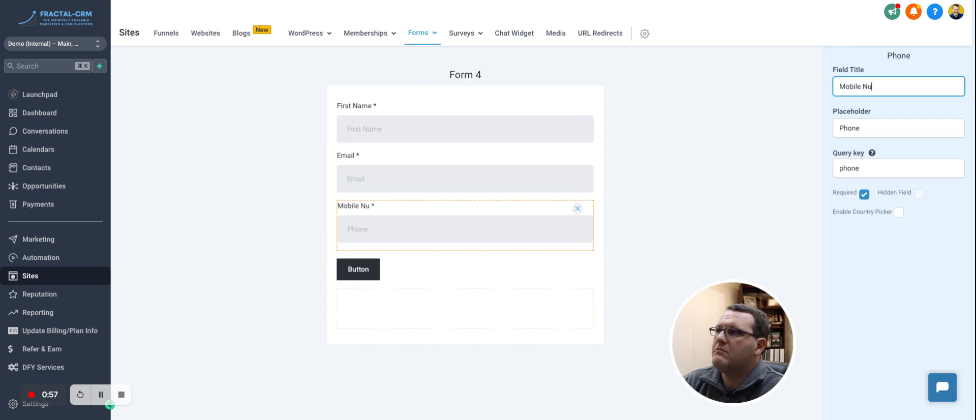
{"action": "type", "text": "mber"}
{"action": "key", "text": "Tab"}
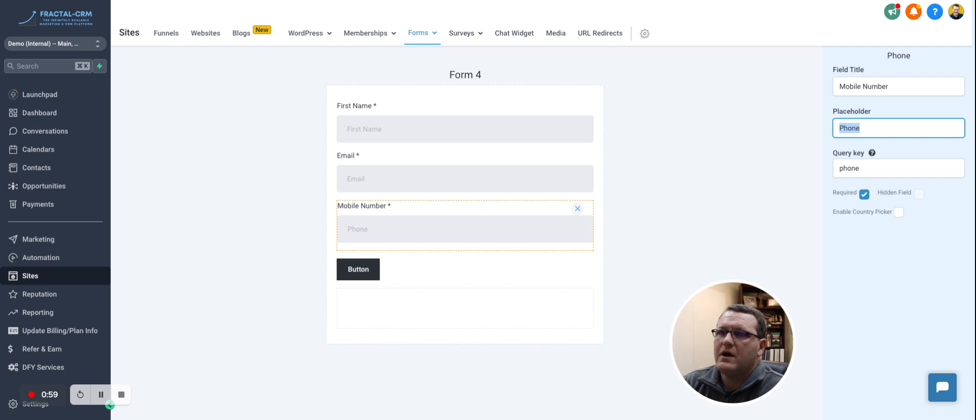
{"action": "type", "text": "Best phone number here"}
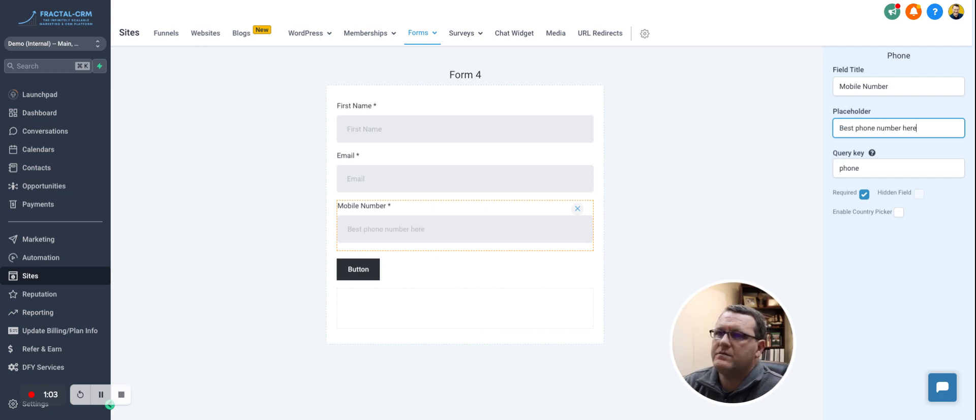
{"action": "left_click", "coordinate": [767, 201]}
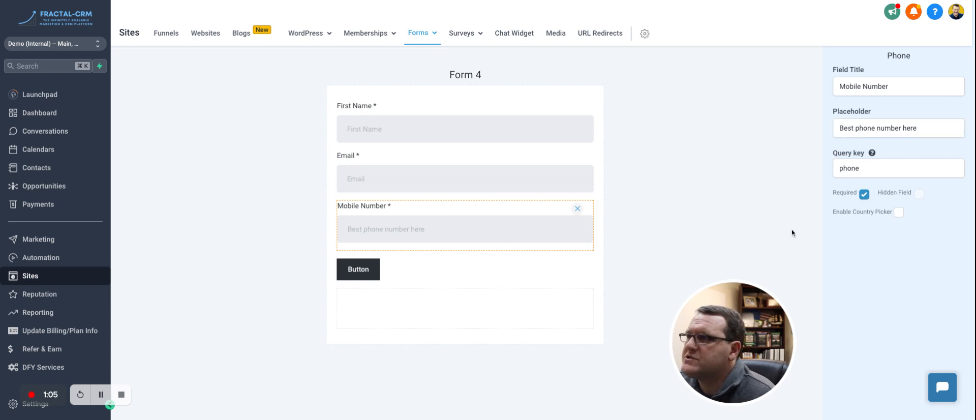
Change the text of the form's button to "Submit".
{"action": "left_click", "coordinate": [391, 276]}
{"action": "scroll", "coordinate": [860, 220], "scroll_direction": "down", "scroll_amount": 1}
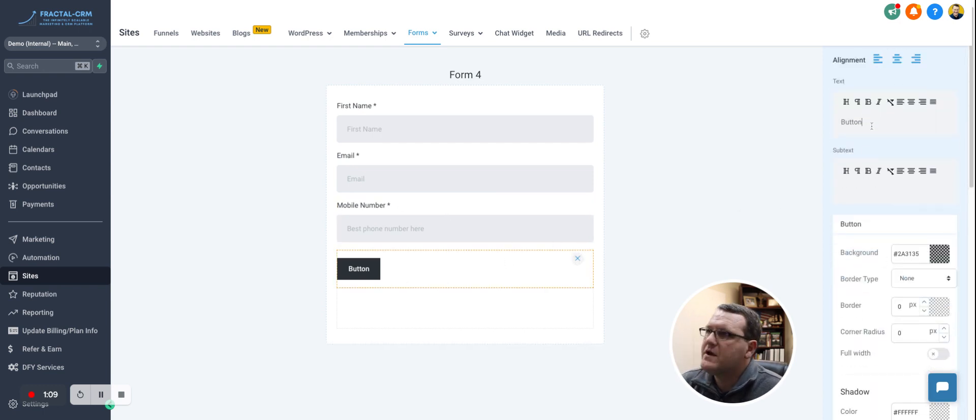
{"action": "key", "text": "super+a"}
{"action": "type", "text": "Submit"}
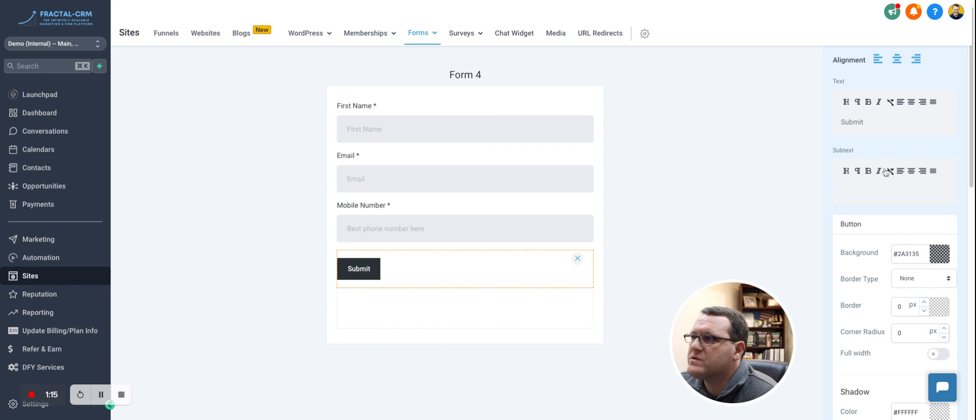
Set the Submit button's background colour to green #1FB370.
{"action": "scroll", "coordinate": [865, 137], "scroll_direction": "down", "scroll_amount": 4}
{"action": "scroll", "coordinate": [898, 112], "scroll_direction": "up", "scroll_amount": 1}
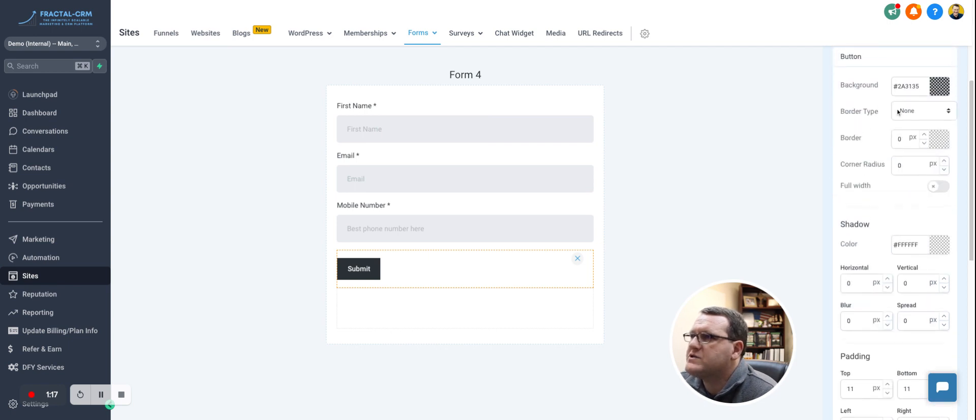
{"action": "left_click", "coordinate": [945, 89]}
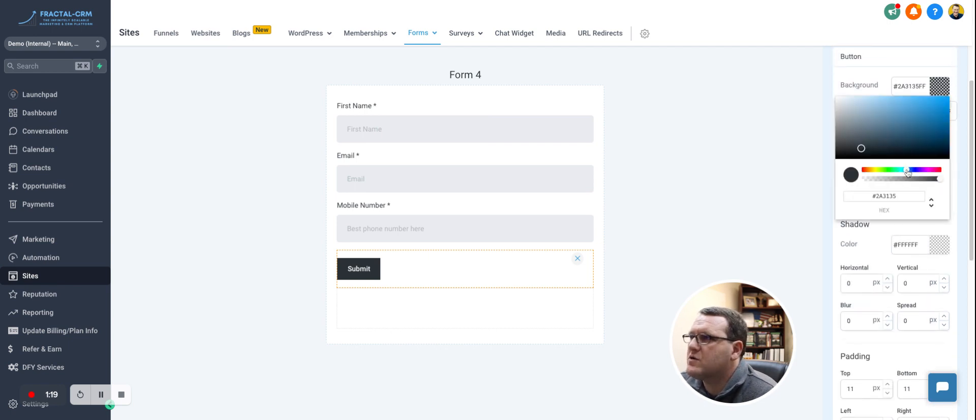
{"action": "left_click_drag", "start_coordinate": [909, 169], "coordinate": [896, 169]}
{"action": "left_click", "coordinate": [933, 110]}
{"action": "mouse_move", "coordinate": [933, 110]}
{"action": "left_mouse_down"}
{"action": "mouse_move", "coordinate": [945, 103]}
{"action": "mouse_move", "coordinate": [911, 113]}
{"action": "mouse_move", "coordinate": [944, 102]}
{"action": "mouse_move", "coordinate": [944, 135]}
{"action": "mouse_move", "coordinate": [927, 126]}
{"action": "mouse_move", "coordinate": [932, 117]}
{"action": "left_mouse_up"}
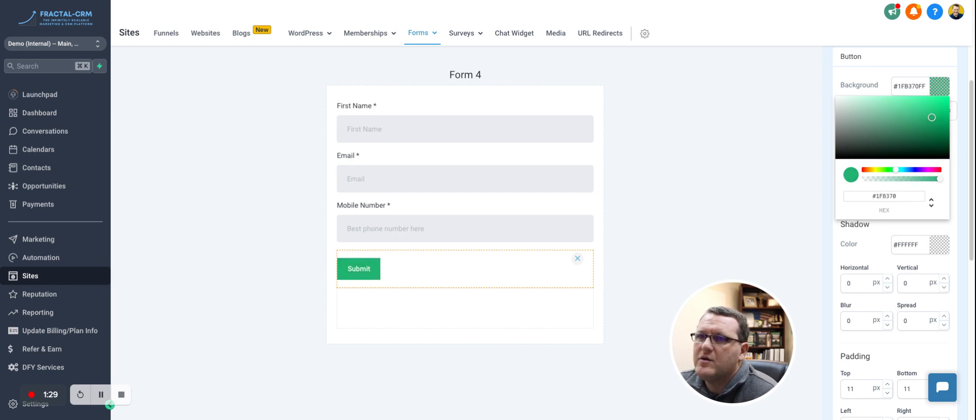
{"action": "left_click", "coordinate": [934, 85]}
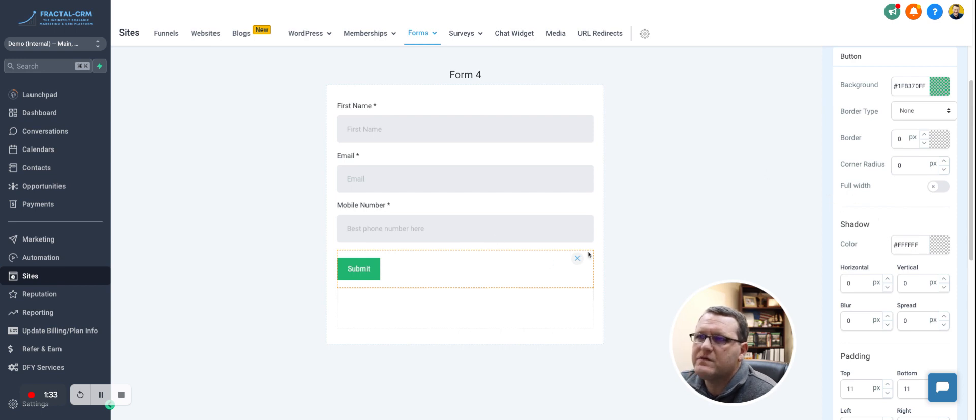
Examine the Submit button's text and subtext settings and the form's overall styles, including the Custom CSS field.
{"action": "scroll", "coordinate": [910, 226], "scroll_direction": "down", "scroll_amount": 7}
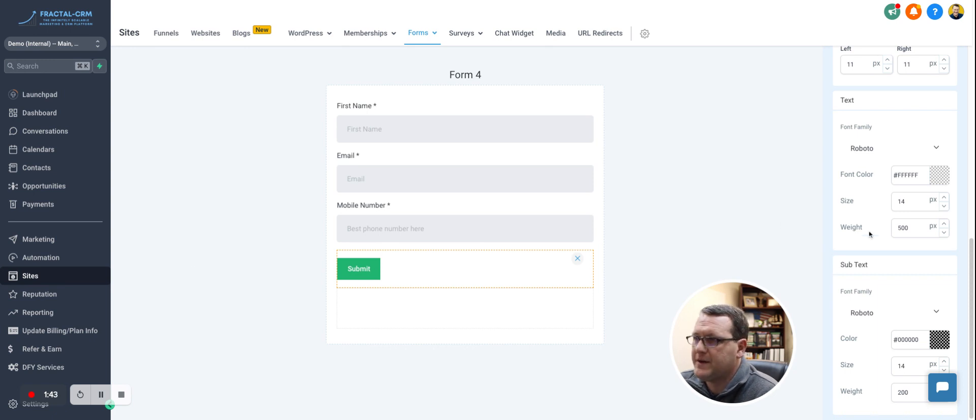
{"action": "scroll", "coordinate": [919, 236], "scroll_direction": "up", "scroll_amount": 12}
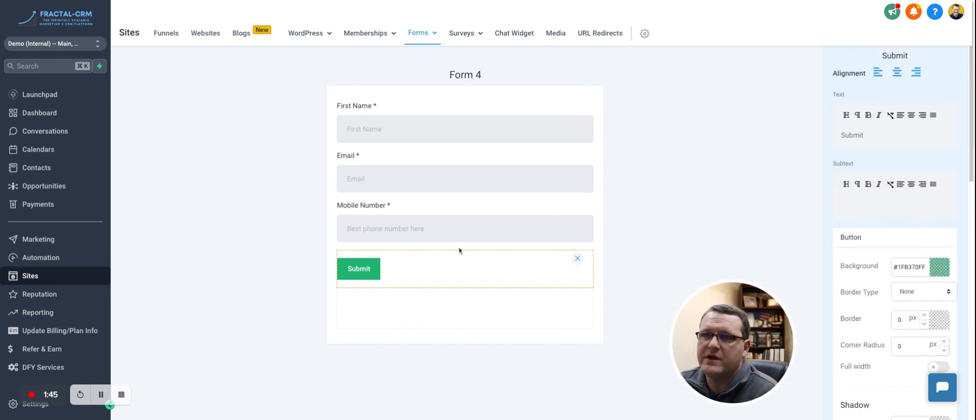
{"action": "scroll", "coordinate": [830, 241], "scroll_direction": "down", "scroll_amount": 8}
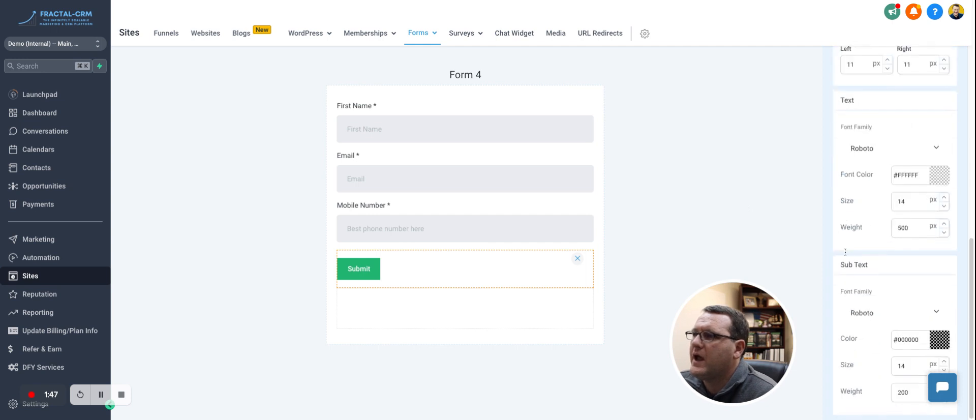
{"action": "left_click", "coordinate": [754, 178]}
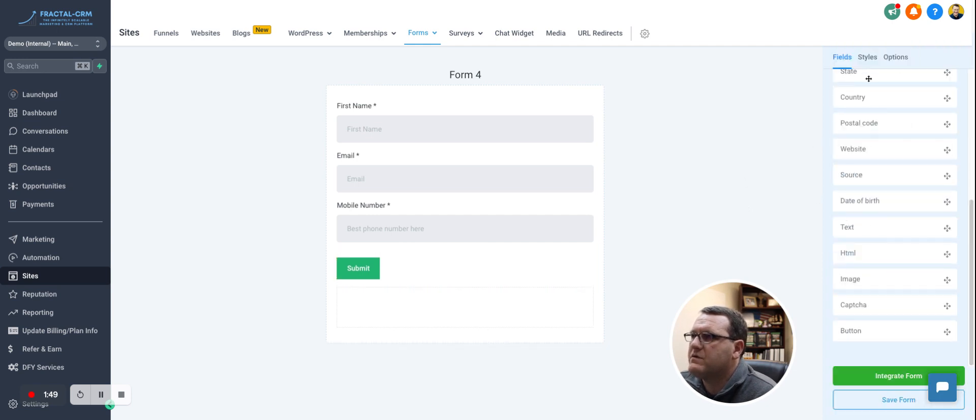
{"action": "left_click", "coordinate": [867, 57]}
{"action": "scroll", "coordinate": [877, 215], "scroll_direction": "down", "scroll_amount": 5}
{"action": "scroll", "coordinate": [877, 215], "scroll_direction": "down", "scroll_amount": 5}
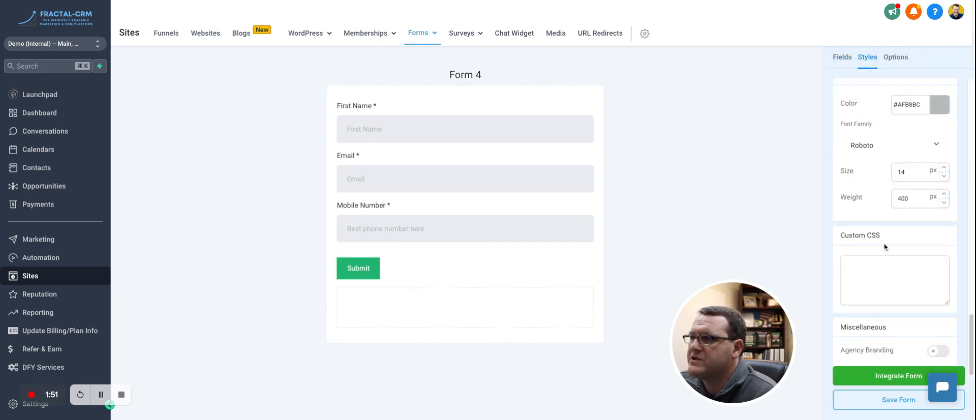
{"action": "left_click", "coordinate": [863, 266]}
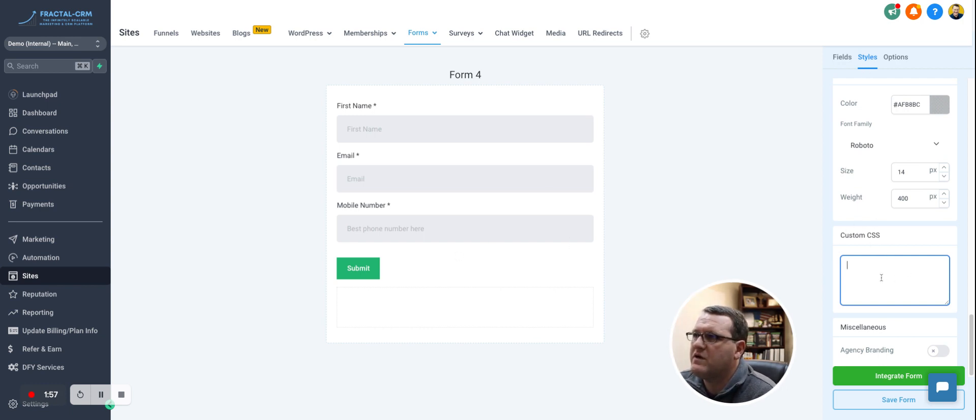
{"action": "left_click", "coordinate": [707, 233]}
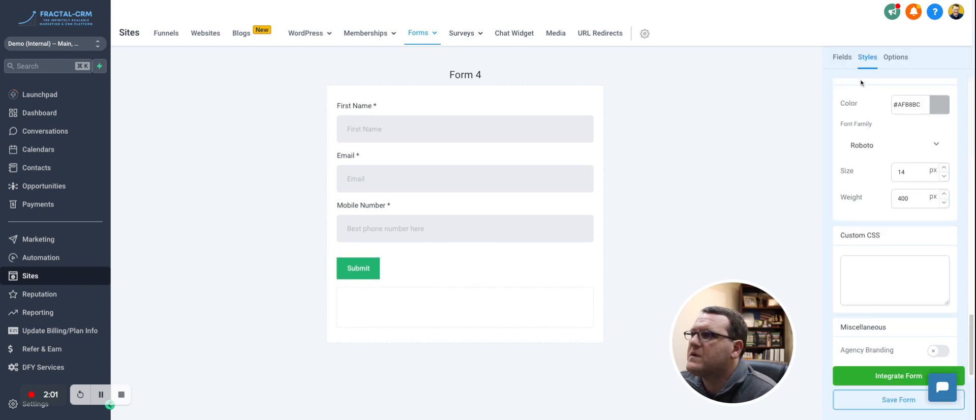
Review the form's On Submit options, set its Facebook Pixel form submission event to Lead, and save the form.
{"action": "left_click", "coordinate": [898, 58]}
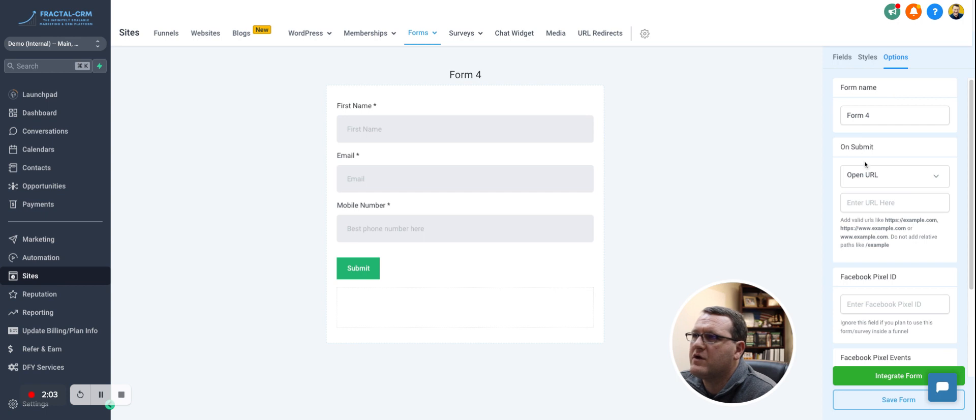
{"action": "left_click", "coordinate": [890, 186]}
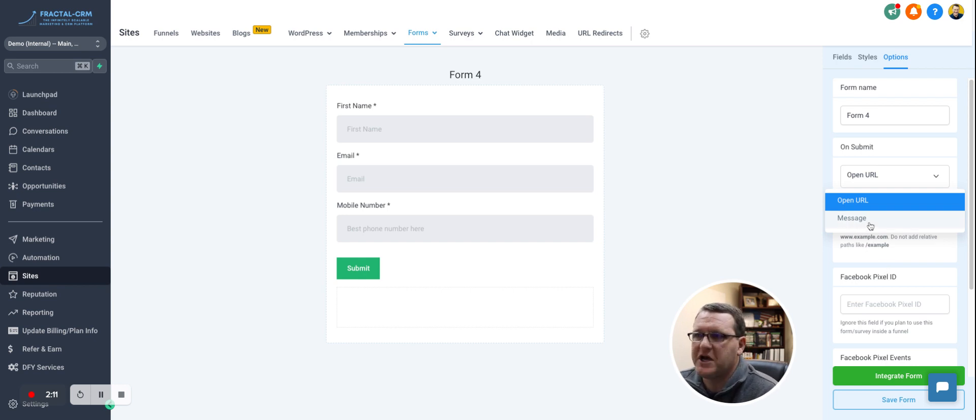
{"action": "left_click", "coordinate": [880, 157]}
{"action": "scroll", "coordinate": [893, 186], "scroll_direction": "down", "scroll_amount": 3}
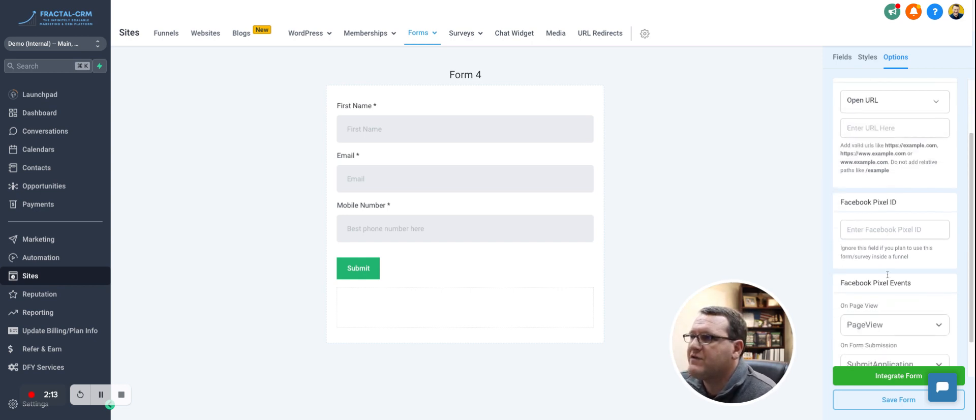
{"action": "left_click", "coordinate": [869, 186]}
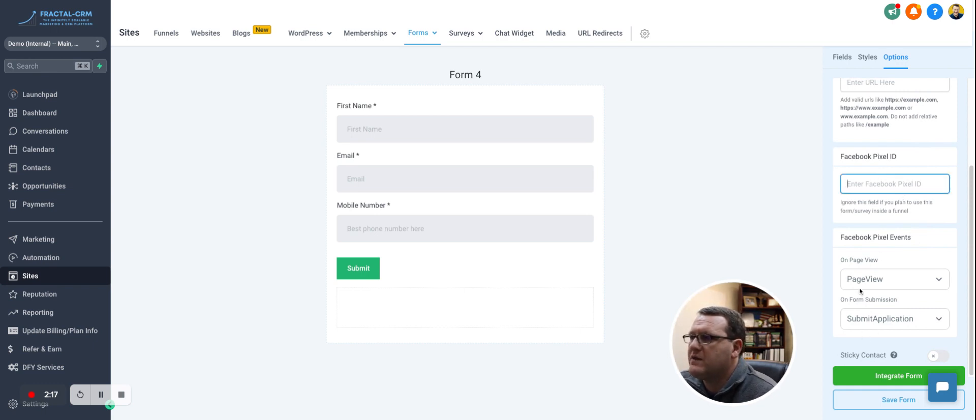
{"action": "left_click", "coordinate": [876, 274]}
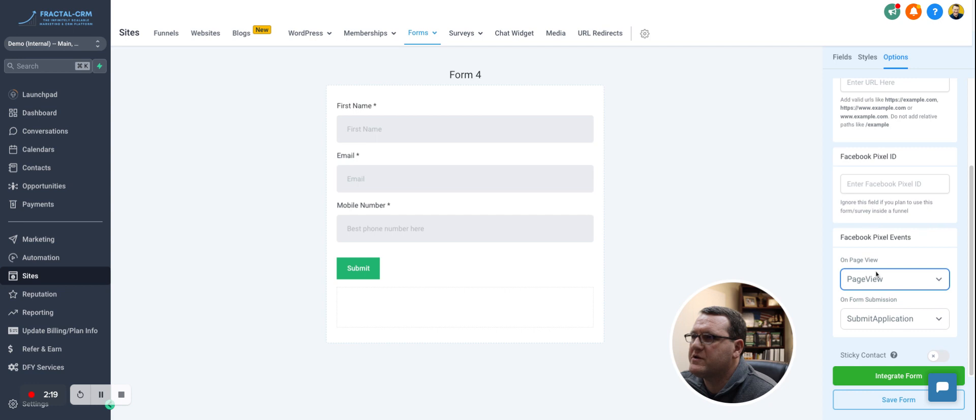
{"action": "left_click", "coordinate": [893, 318]}
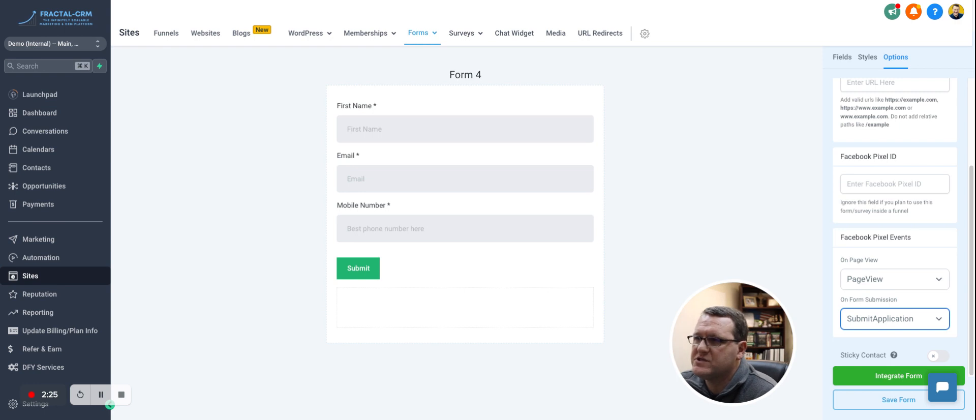
{"action": "left_click", "coordinate": [875, 286]}
{"action": "left_click", "coordinate": [874, 240]}
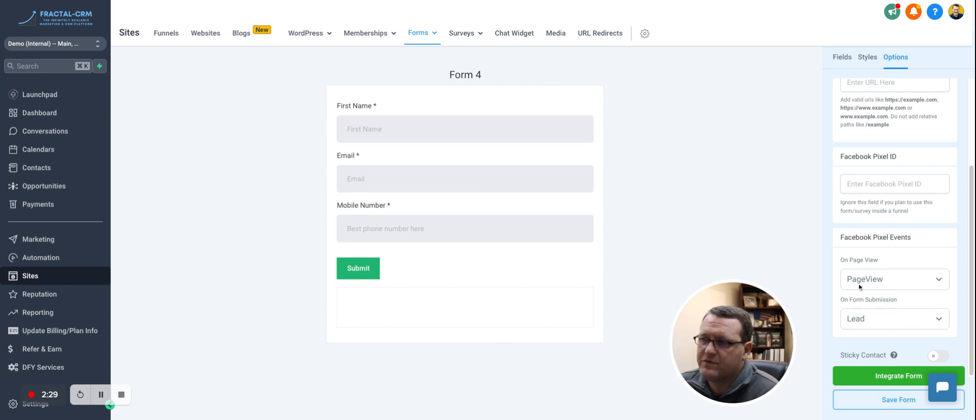
{"action": "left_click", "coordinate": [907, 406]}
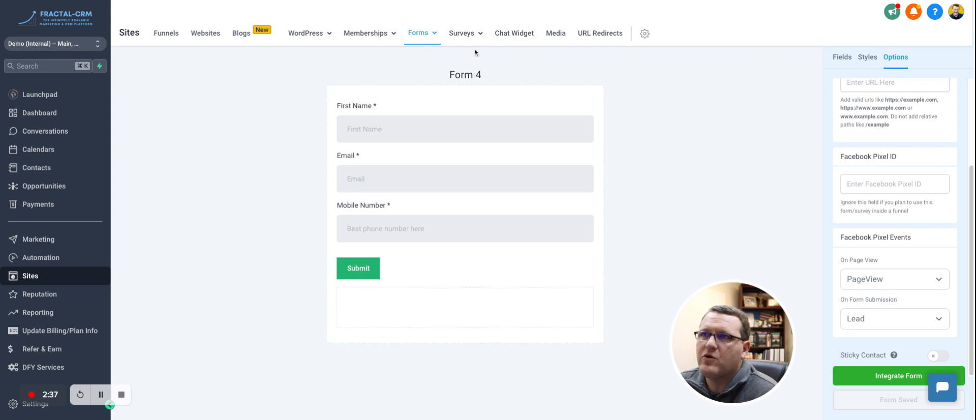
Go to the survey builder, add a new survey and close the Slide 1 settings.
{"action": "mouse_move", "coordinate": [442, 35]}
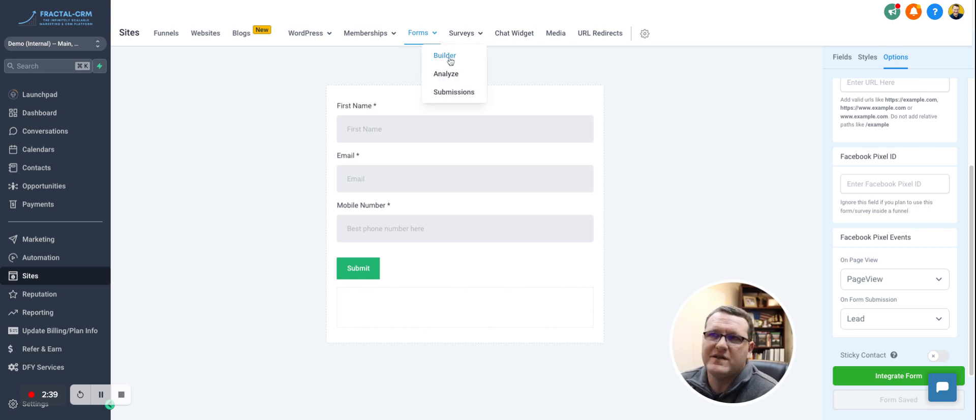
{"action": "left_click", "coordinate": [450, 59]}
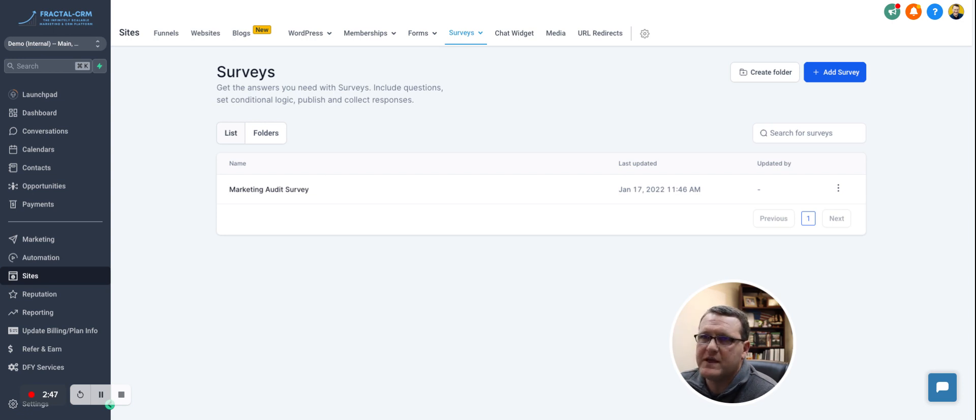
{"action": "left_click", "coordinate": [835, 78]}
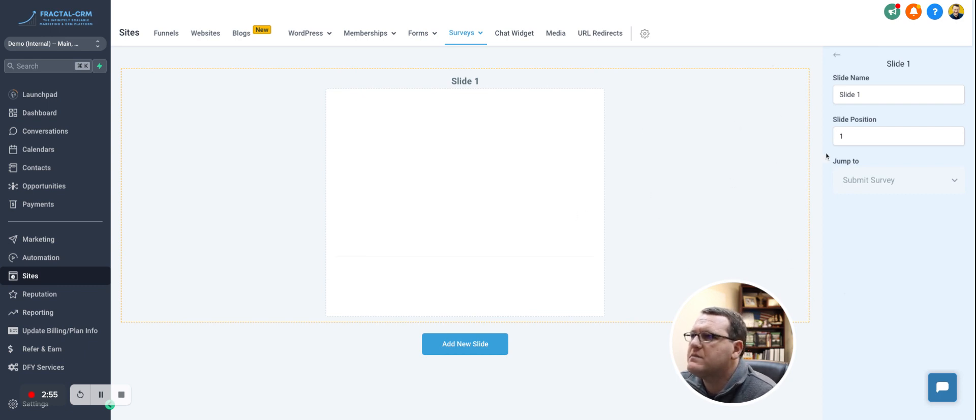
{"action": "left_click", "coordinate": [826, 137]}
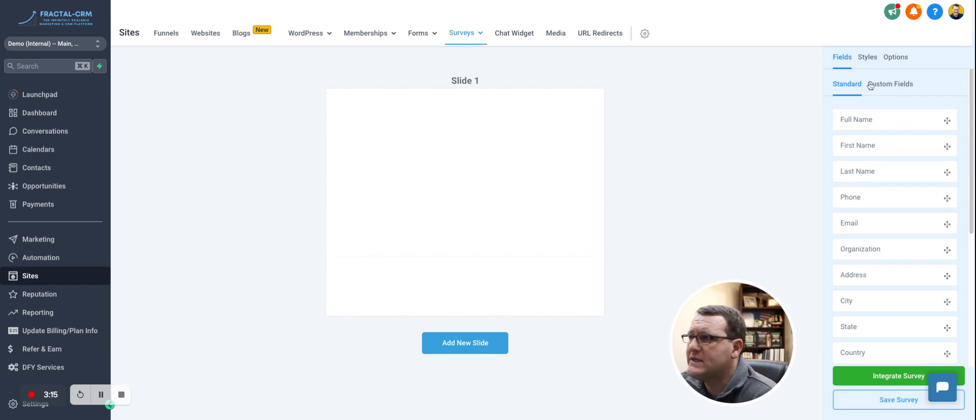
Examine the survey's styles and its On Submit action choices and thank-you message settings.
{"action": "left_click", "coordinate": [867, 58]}
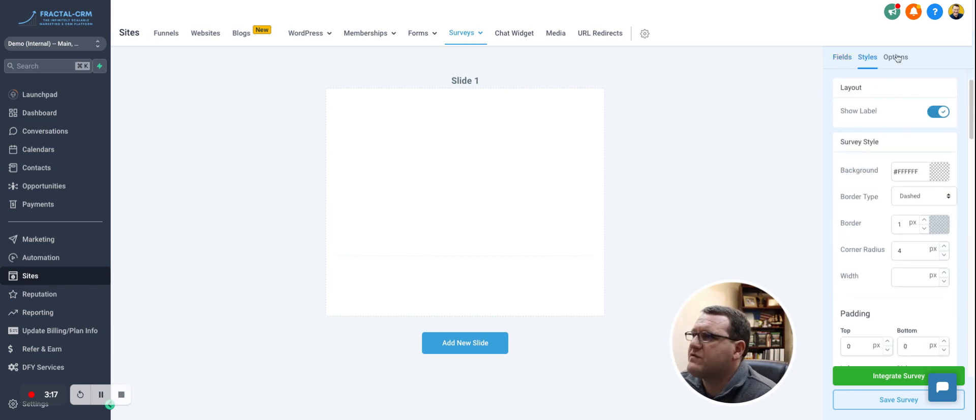
{"action": "left_click", "coordinate": [896, 57]}
{"action": "scroll", "coordinate": [916, 152], "scroll_direction": "down", "scroll_amount": 3}
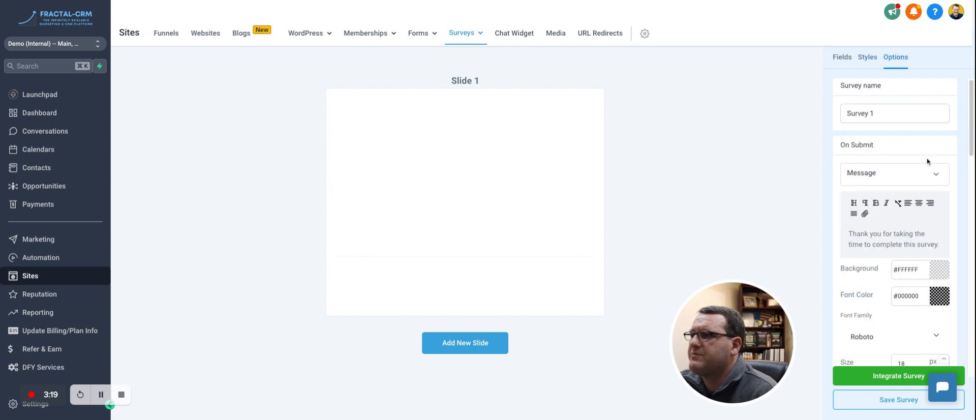
{"action": "scroll", "coordinate": [907, 107], "scroll_direction": "up", "scroll_amount": 3}
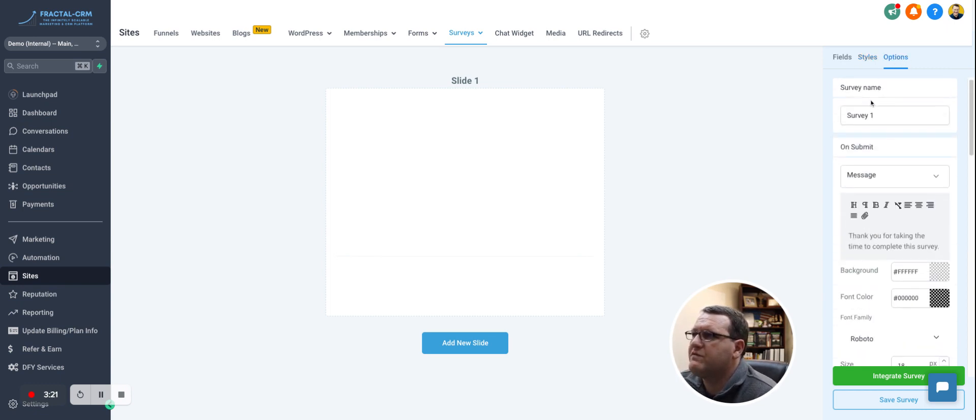
{"action": "left_click", "coordinate": [867, 182]}
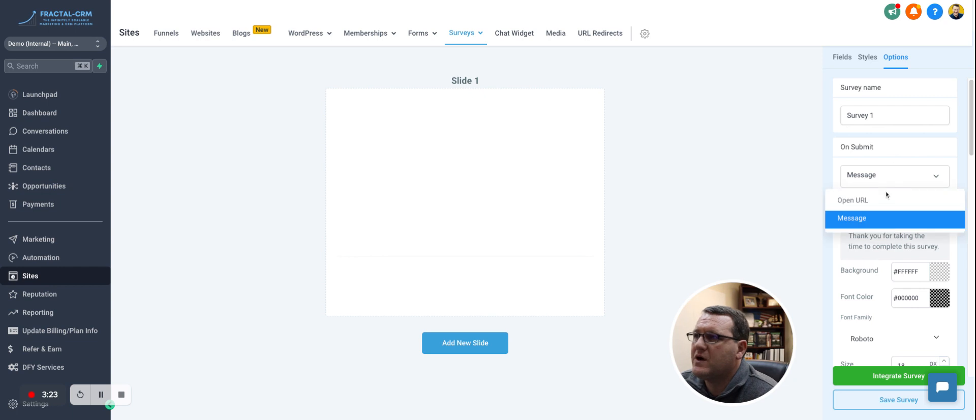
{"action": "left_click", "coordinate": [891, 166]}
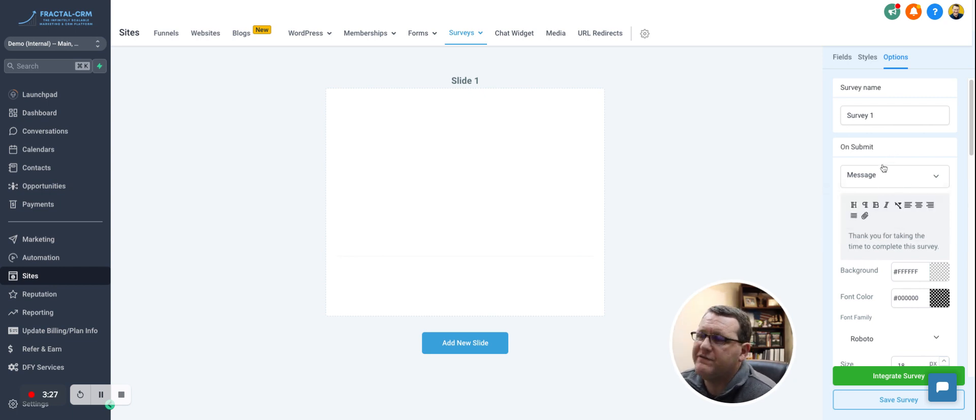
{"action": "scroll", "coordinate": [876, 181], "scroll_direction": "down", "scroll_amount": 1}
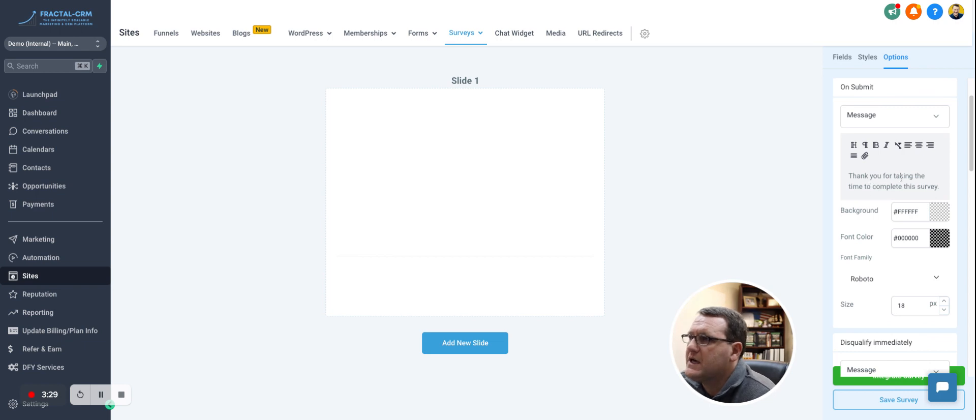
{"action": "scroll", "coordinate": [901, 177], "scroll_direction": "down", "scroll_amount": 1}
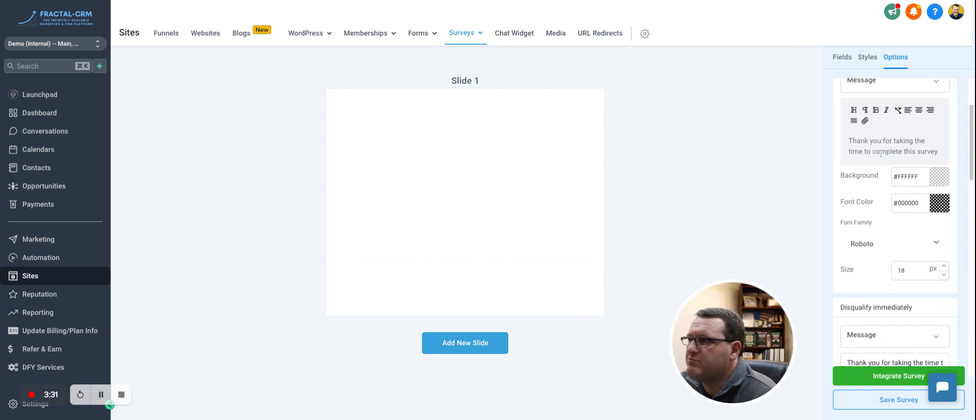
Examine the survey's options for disqualifying immediately or after submit, their messages, and the Facebook Pixel settings.
{"action": "scroll", "coordinate": [880, 152], "scroll_direction": "down", "scroll_amount": 3}
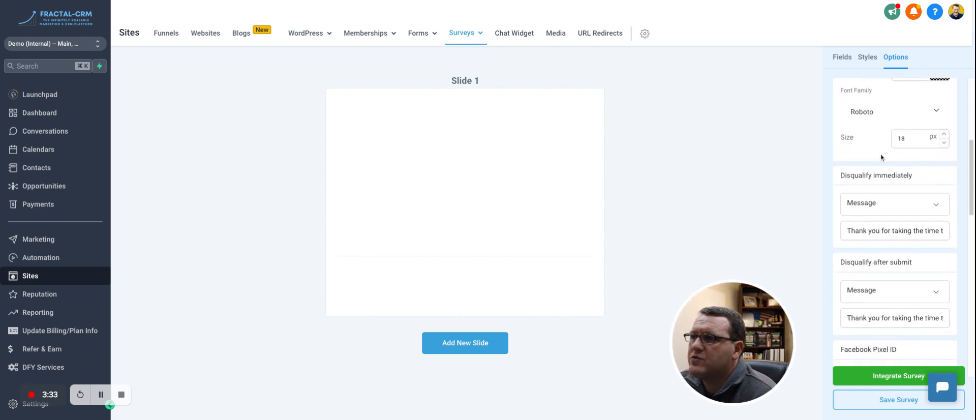
{"action": "scroll", "coordinate": [882, 160], "scroll_direction": "down", "scroll_amount": 2}
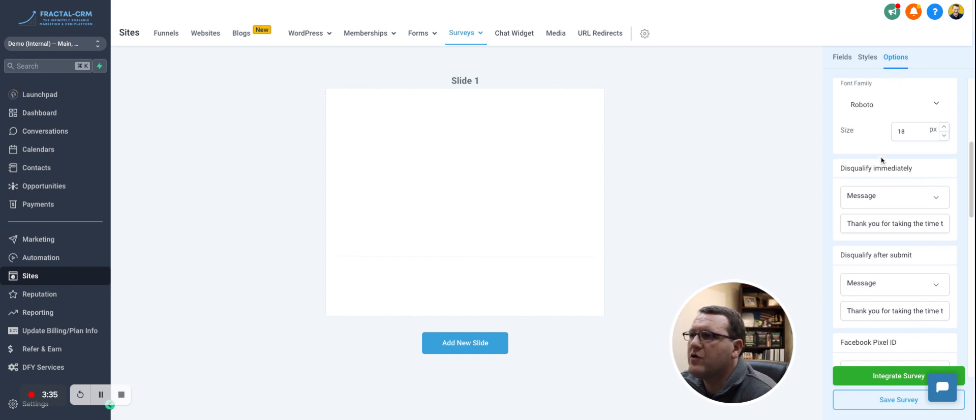
{"action": "scroll", "coordinate": [882, 161], "scroll_direction": "up", "scroll_amount": 2}
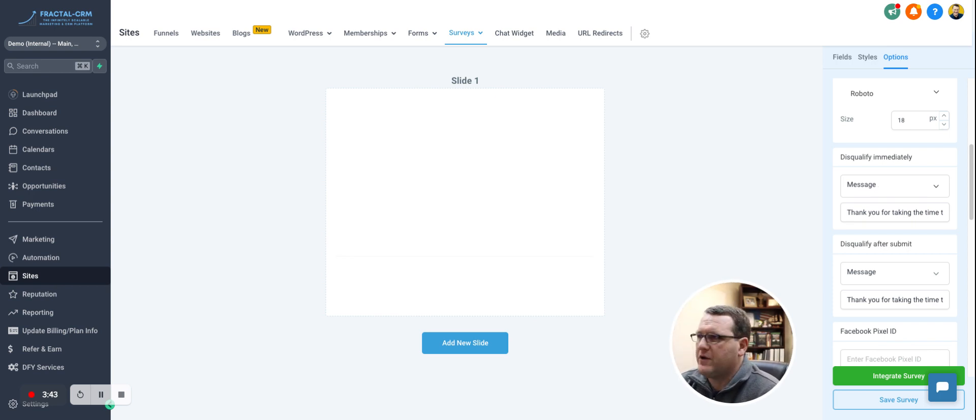
{"action": "left_click", "coordinate": [877, 196]}
{"action": "left_click", "coordinate": [878, 228]}
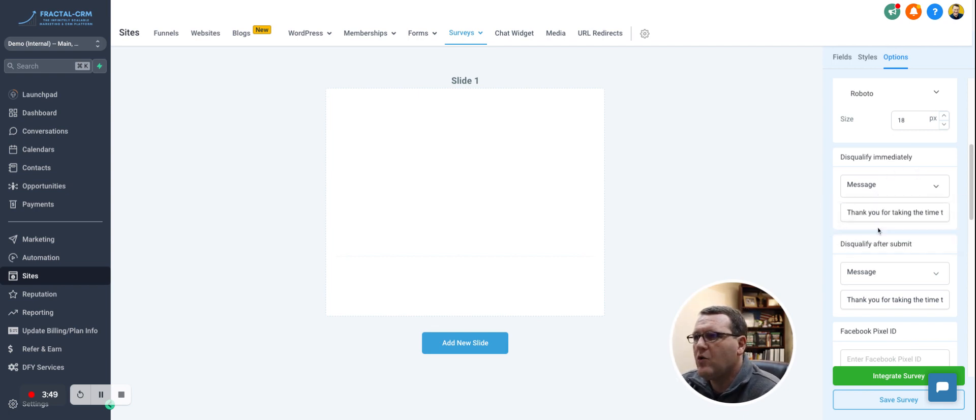
{"action": "triple_click", "coordinate": [889, 212]}
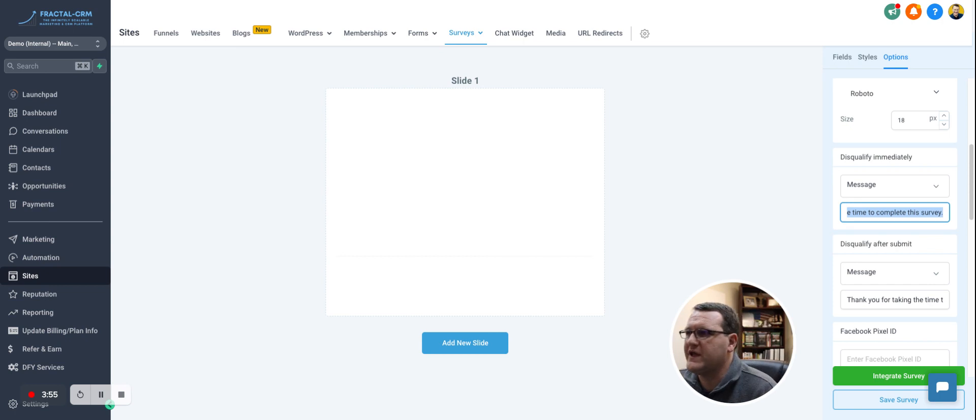
{"action": "scroll", "coordinate": [889, 256], "scroll_direction": "down", "scroll_amount": 1}
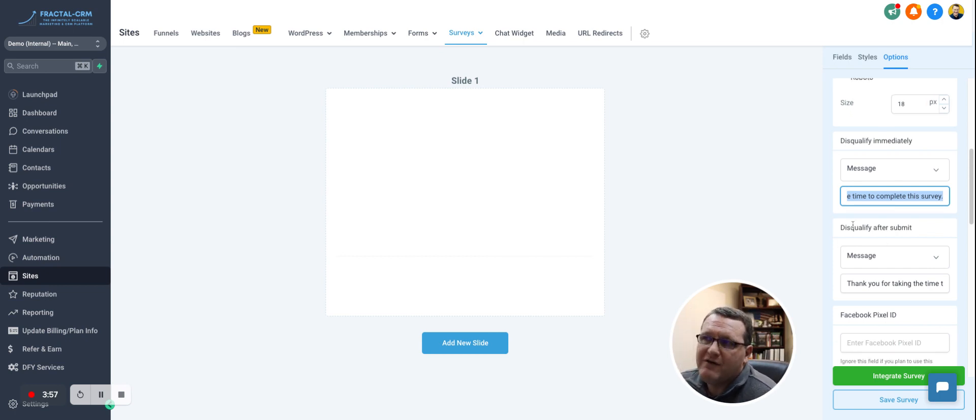
{"action": "left_click_drag", "start_coordinate": [850, 230], "coordinate": [913, 229]}
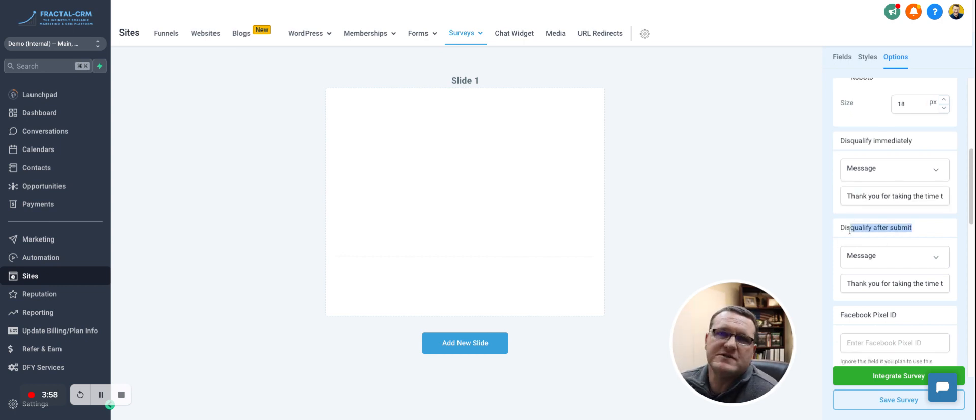
{"action": "left_click", "coordinate": [919, 233]}
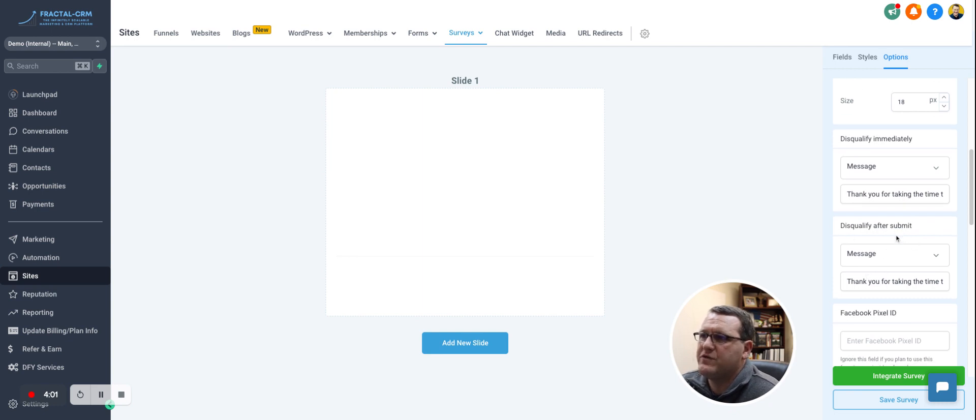
{"action": "scroll", "coordinate": [899, 234], "scroll_direction": "down", "scroll_amount": 3}
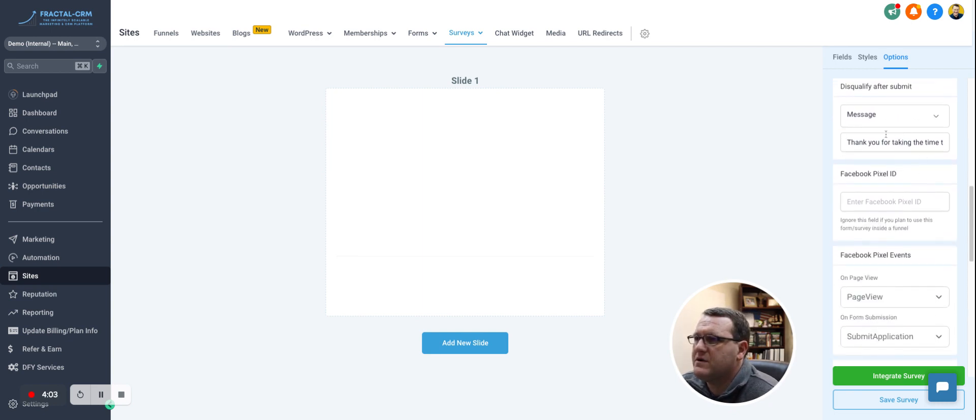
{"action": "scroll", "coordinate": [901, 163], "scroll_direction": "down", "scroll_amount": 2}
{"action": "scroll", "coordinate": [900, 169], "scroll_direction": "down", "scroll_amount": 3}
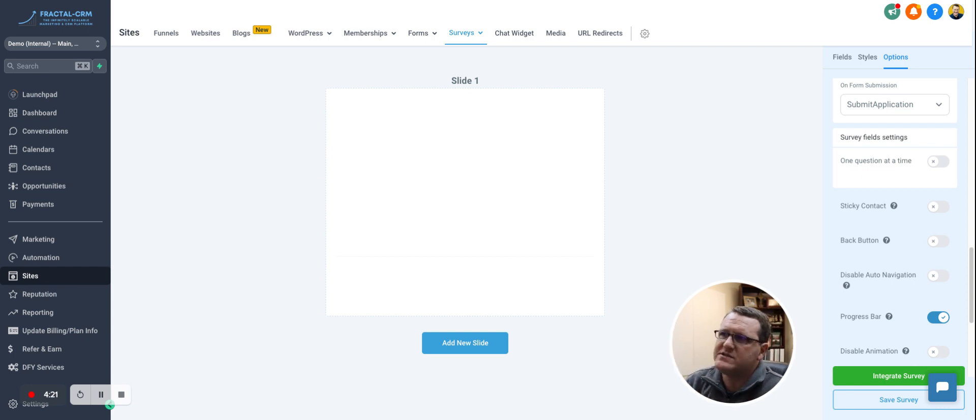
Try the survey's One question at a time setting and switch it back off.
{"action": "left_click", "coordinate": [942, 162]}
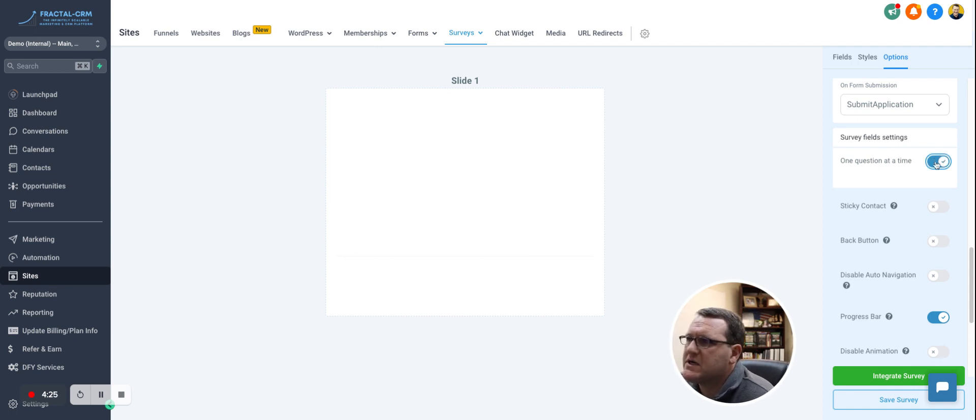
{"action": "left_click", "coordinate": [939, 163]}
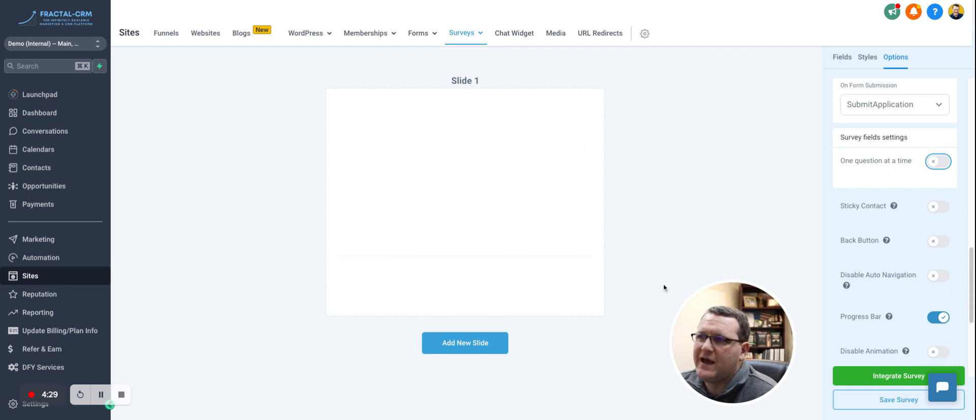
{"action": "scroll", "coordinate": [874, 222], "scroll_direction": "down", "scroll_amount": 3}
{"action": "scroll", "coordinate": [859, 127], "scroll_direction": "up", "scroll_amount": 2}
Add the standard First Name field to Slide 1 of the survey.
{"action": "left_click", "coordinate": [840, 58]}
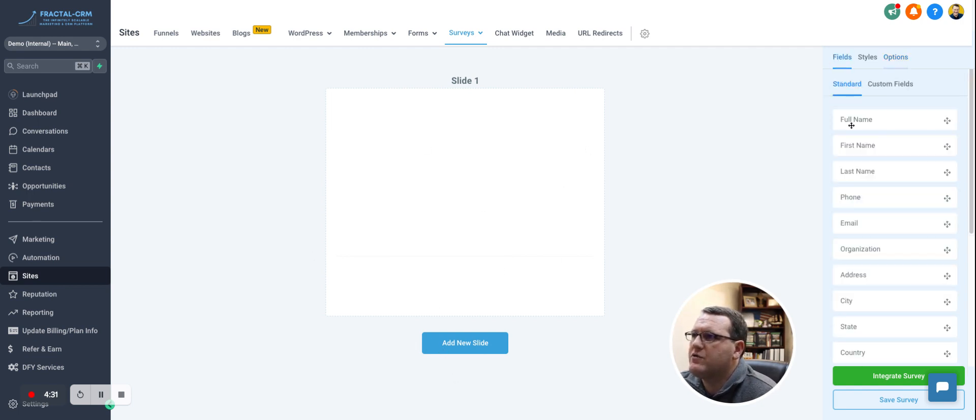
{"action": "left_click_drag", "start_coordinate": [885, 140], "coordinate": [499, 139]}
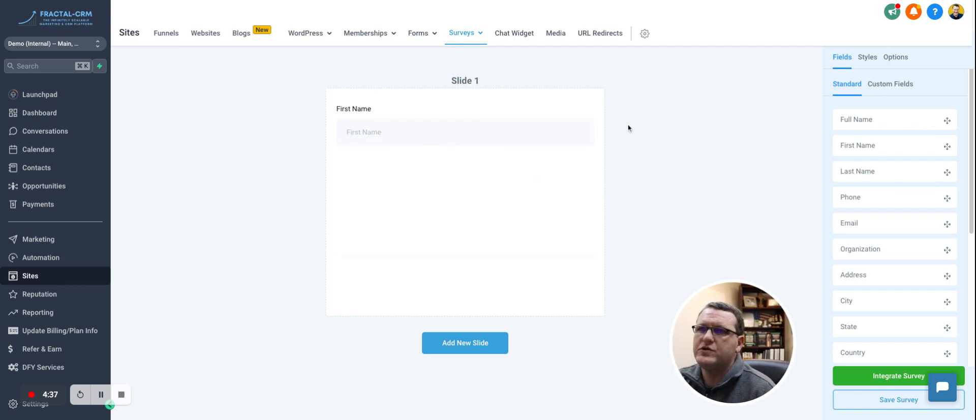
{"action": "scroll", "coordinate": [897, 244], "scroll_direction": "down", "scroll_amount": 3}
{"action": "scroll", "coordinate": [897, 244], "scroll_direction": "up", "scroll_amount": 2}
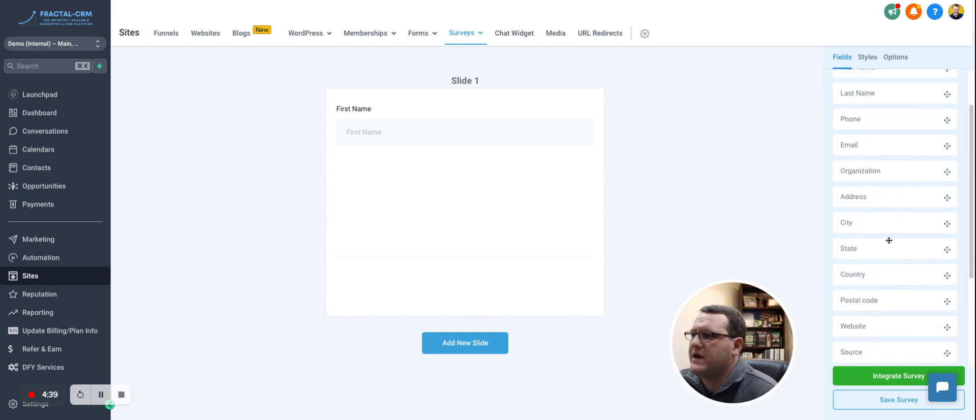
{"action": "scroll", "coordinate": [880, 243], "scroll_direction": "down", "scroll_amount": 2}
{"action": "scroll", "coordinate": [871, 151], "scroll_direction": "up", "scroll_amount": 5}
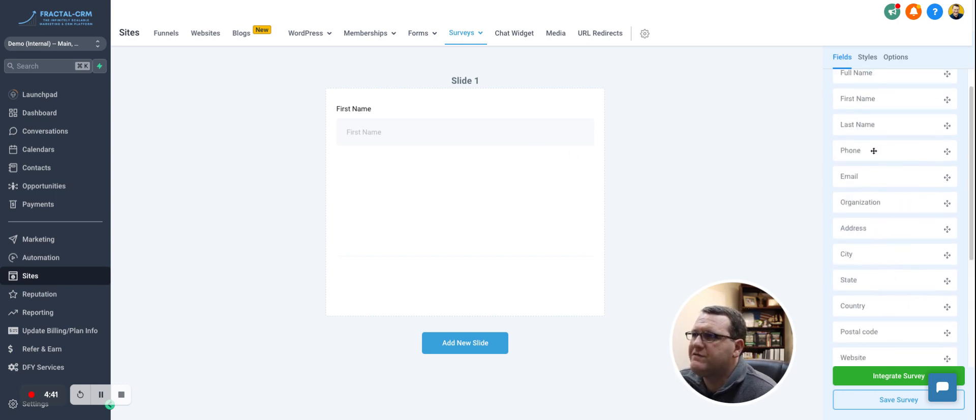
Add the standard Email and Phone fields to Slide 1 and make its First Name field required.
{"action": "mouse_move", "coordinate": [861, 196]}
{"action": "left_mouse_down"}
{"action": "mouse_move", "coordinate": [465, 173]}
{"action": "mouse_move", "coordinate": [464, 156]}
{"action": "mouse_move", "coordinate": [422, 197]}
{"action": "left_mouse_up"}
{"action": "left_click", "coordinate": [474, 136]}
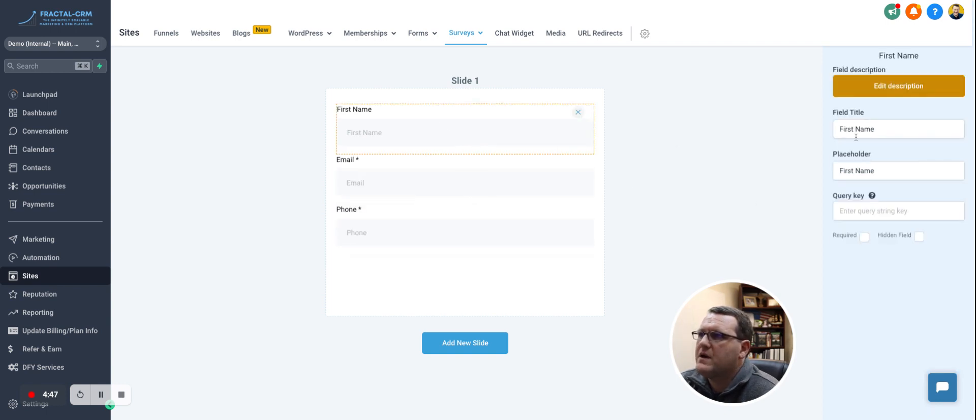
{"action": "left_click", "coordinate": [864, 236]}
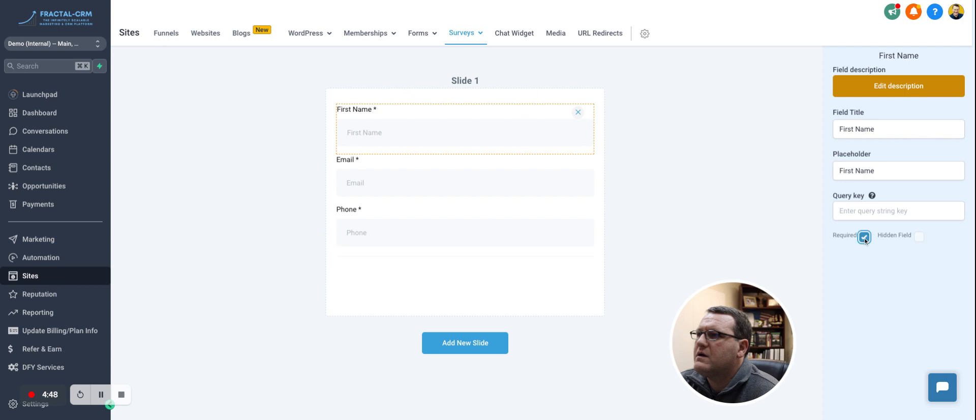
Add a second slide to the survey and place the standard Website field on it.
{"action": "left_click", "coordinate": [455, 342]}
{"action": "scroll", "coordinate": [734, 246], "scroll_direction": "down", "scroll_amount": 1}
{"action": "scroll", "coordinate": [869, 259], "scroll_direction": "down", "scroll_amount": 3}
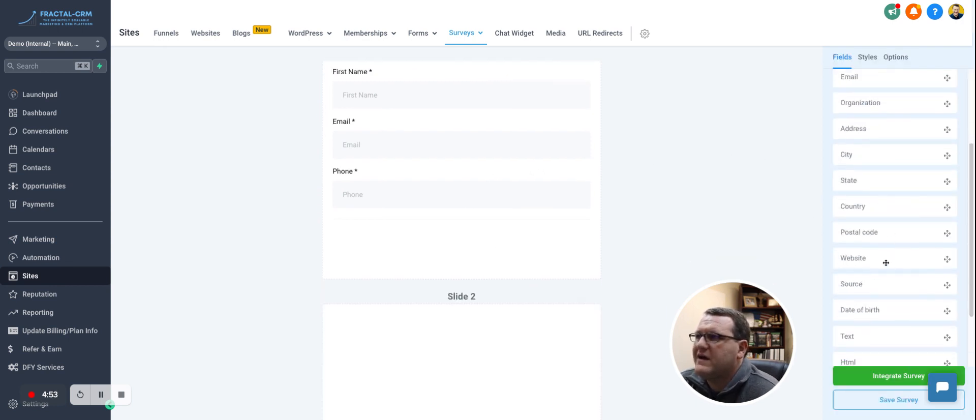
{"action": "left_click_drag", "start_coordinate": [885, 263], "coordinate": [557, 328]}
Make the Website field on Slide 2 required and return to the list of custom fields.
{"action": "scroll", "coordinate": [919, 237], "scroll_direction": "down", "scroll_amount": 3}
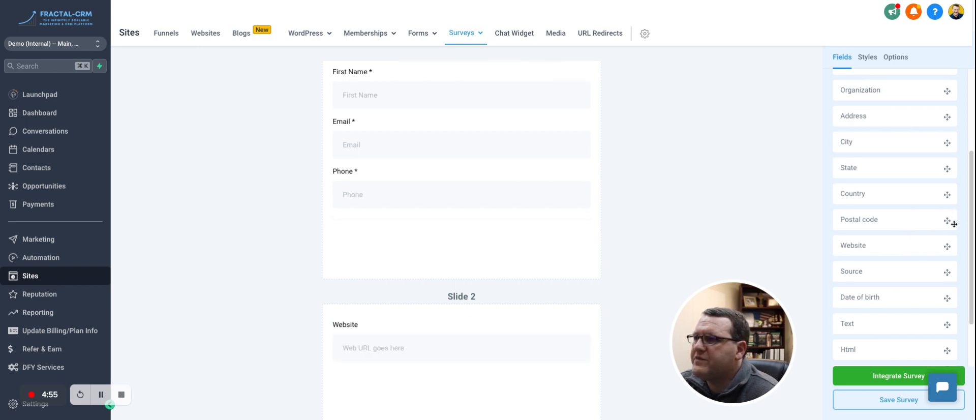
{"action": "scroll", "coordinate": [896, 255], "scroll_direction": "up", "scroll_amount": 5}
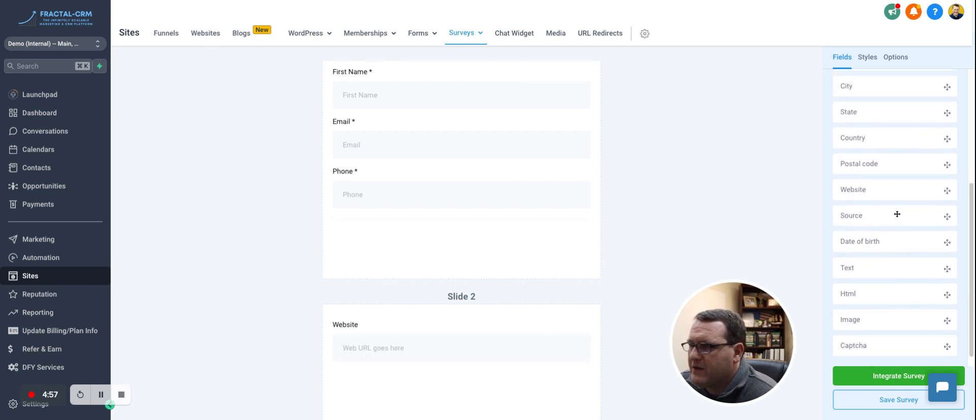
{"action": "scroll", "coordinate": [861, 120], "scroll_direction": "down", "scroll_amount": 4}
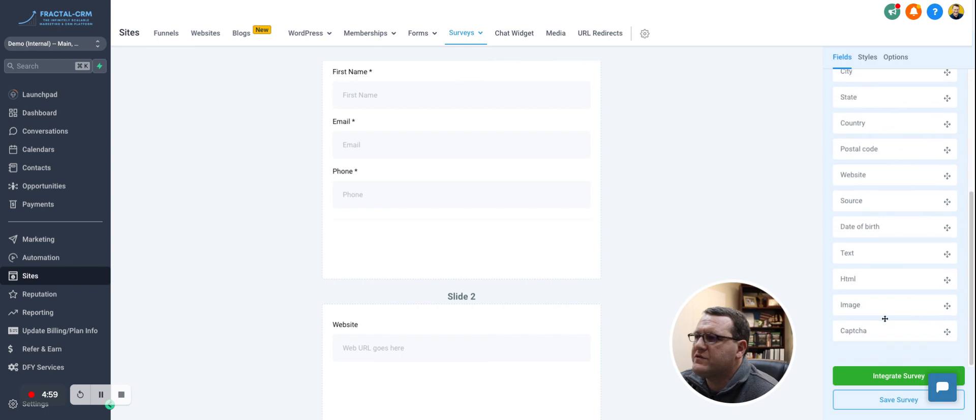
{"action": "scroll", "coordinate": [880, 196], "scroll_direction": "up", "scroll_amount": 5}
{"action": "left_click", "coordinate": [890, 87]}
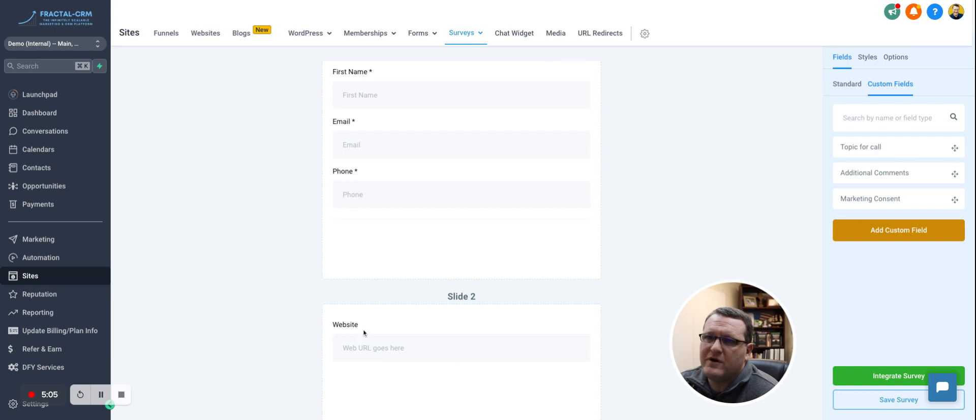
{"action": "left_click", "coordinate": [401, 333]}
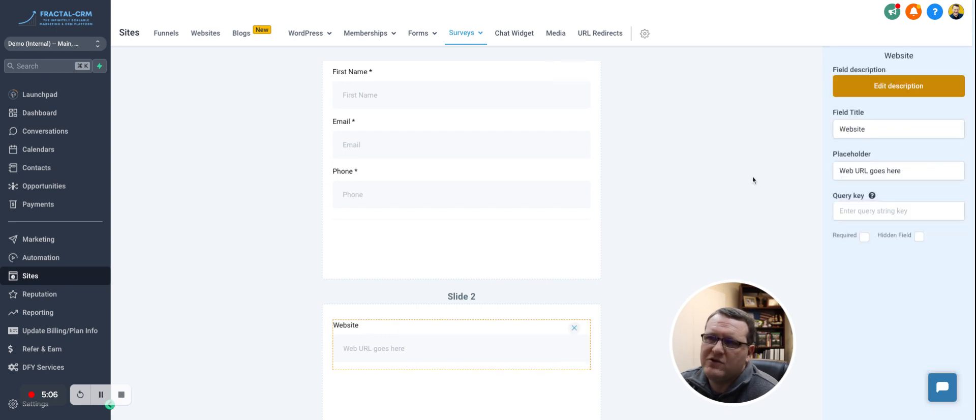
{"action": "left_click", "coordinate": [865, 236]}
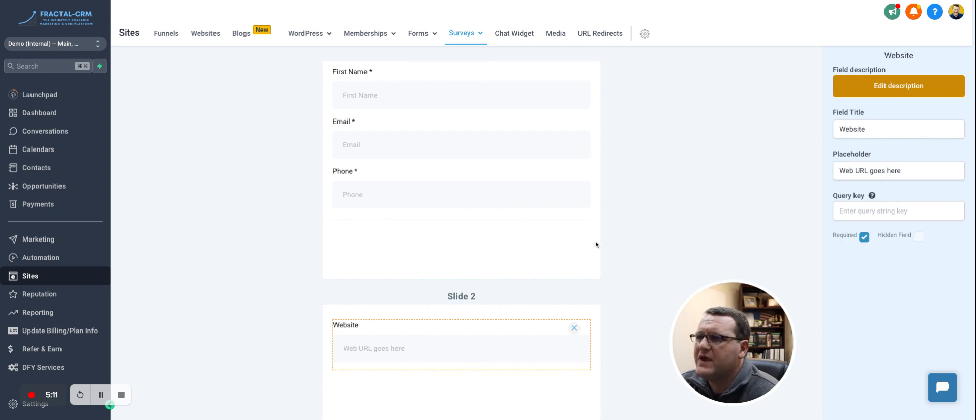
{"action": "left_click", "coordinate": [497, 316]}
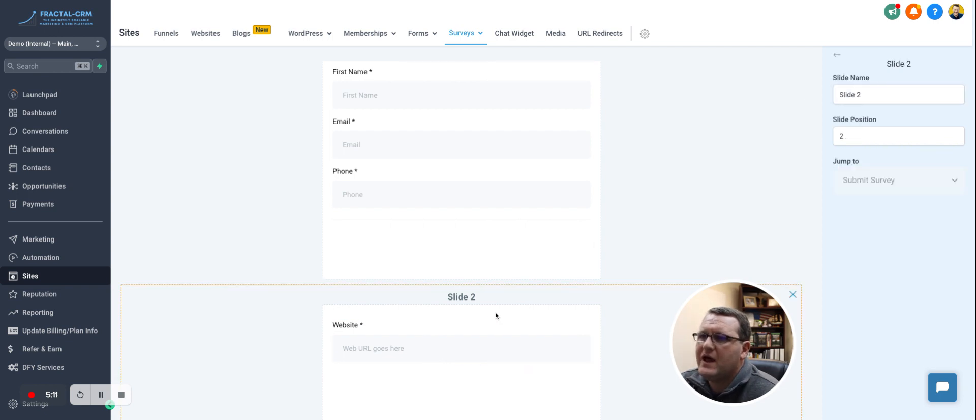
{"action": "left_click", "coordinate": [836, 55]}
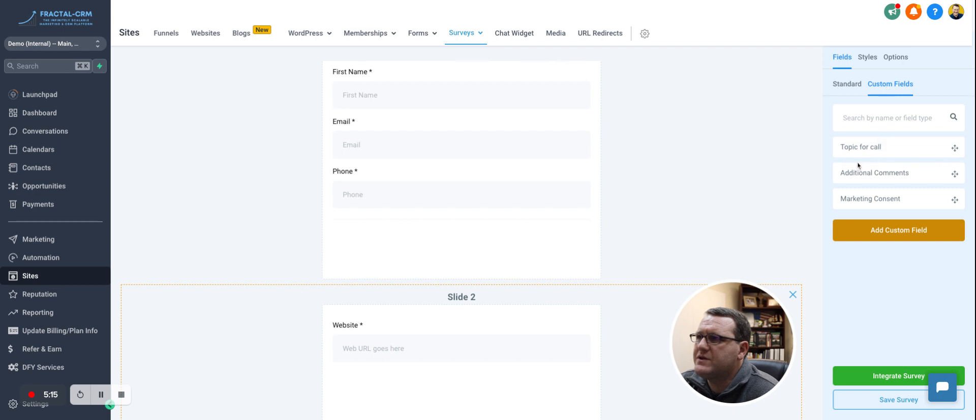
Add a third slide and place the custom fields Topic for call and Additional Comments on it.
{"action": "scroll", "coordinate": [671, 214], "scroll_direction": "down", "scroll_amount": 4}
{"action": "scroll", "coordinate": [686, 207], "scroll_direction": "down", "scroll_amount": 5}
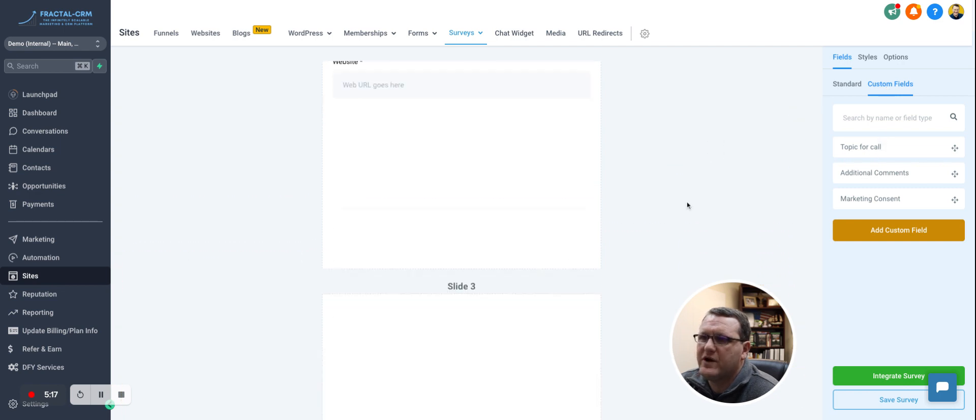
{"action": "left_click_drag", "start_coordinate": [894, 147], "coordinate": [441, 195]}
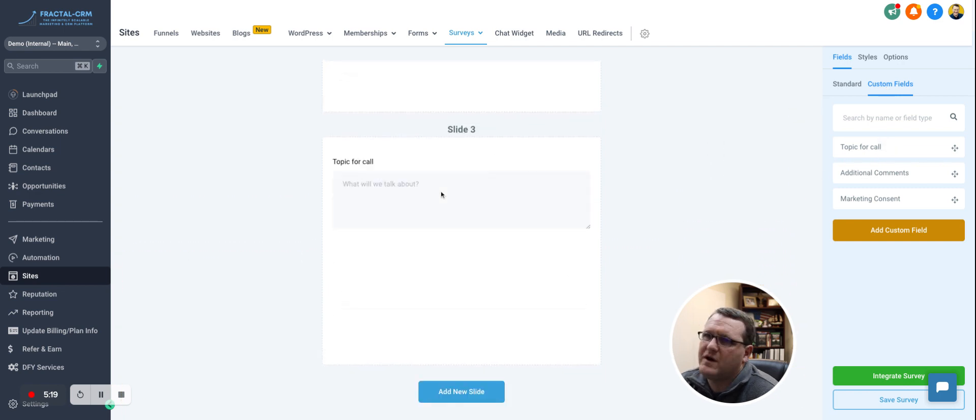
{"action": "left_click_drag", "start_coordinate": [904, 173], "coordinate": [463, 262]}
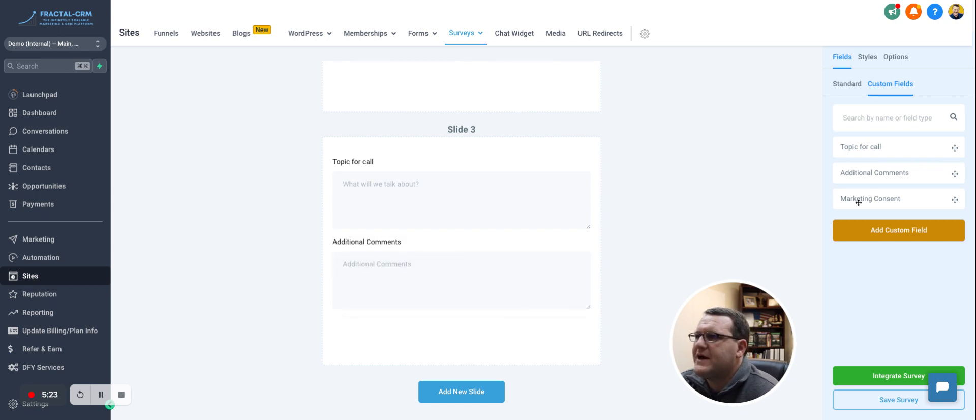
Look over the standard fields and the survey's slides, and save the survey.
{"action": "left_click", "coordinate": [849, 84]}
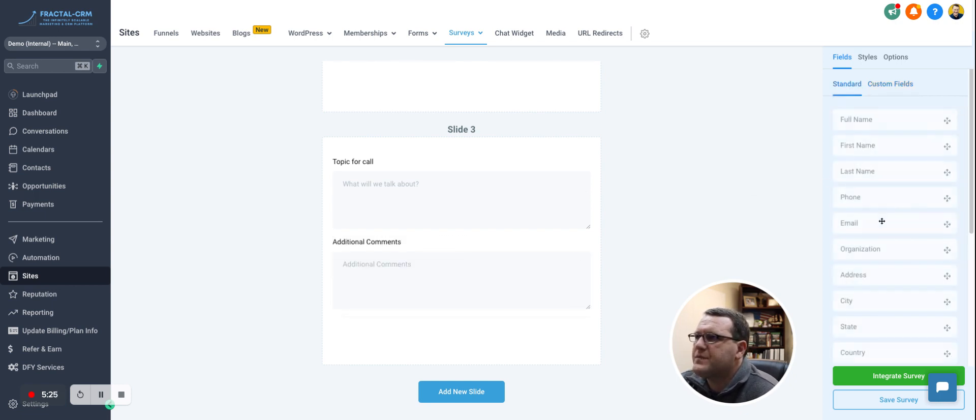
{"action": "scroll", "coordinate": [885, 262], "scroll_direction": "down", "scroll_amount": 5}
{"action": "scroll", "coordinate": [893, 271], "scroll_direction": "up", "scroll_amount": 5}
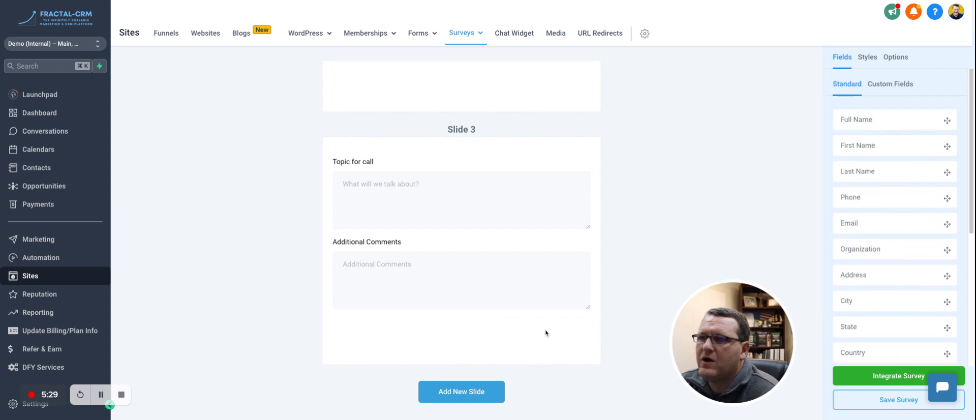
{"action": "scroll", "coordinate": [498, 263], "scroll_direction": "up", "scroll_amount": 6}
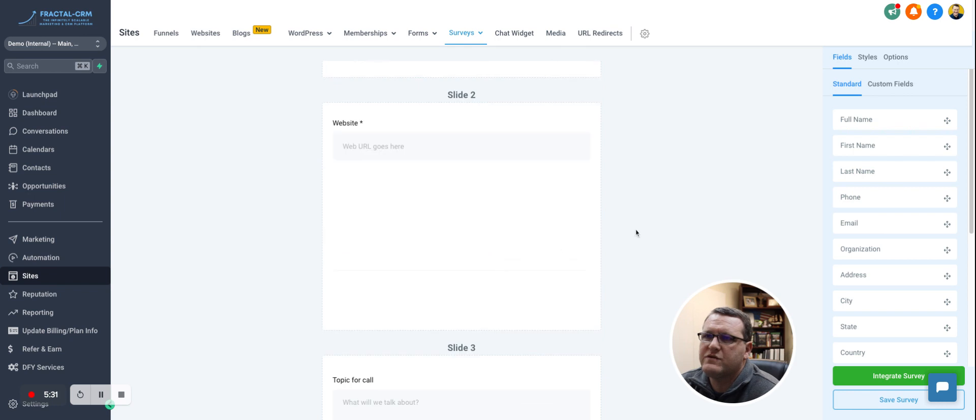
{"action": "left_click", "coordinate": [882, 410]}
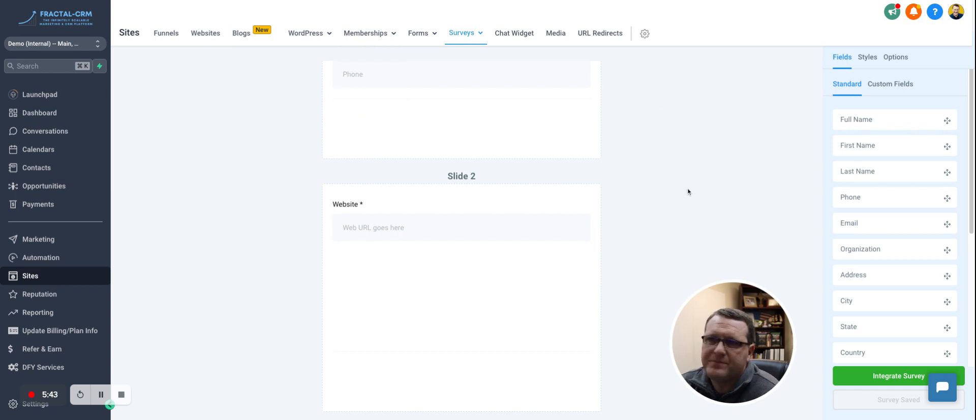
Turn on the One question at a time setting in the survey's options.
{"action": "scroll", "coordinate": [500, 175], "scroll_direction": "up", "scroll_amount": 3}
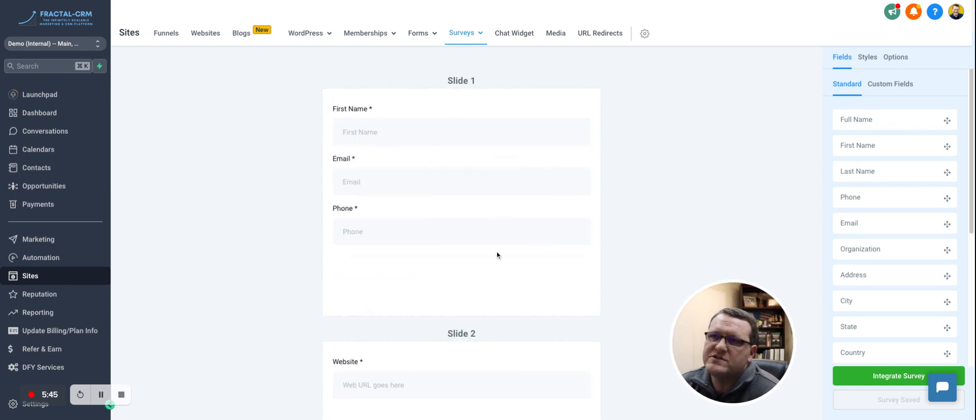
{"action": "scroll", "coordinate": [387, 322], "scroll_direction": "down", "scroll_amount": 2}
{"action": "scroll", "coordinate": [387, 322], "scroll_direction": "down", "scroll_amount": 4}
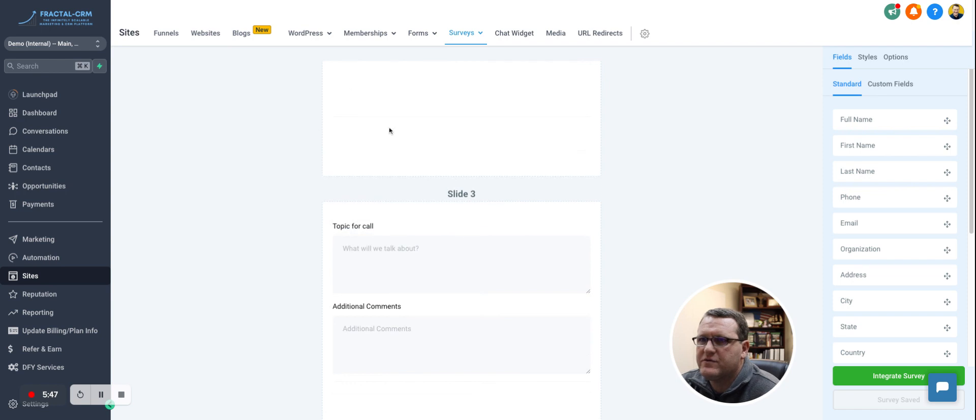
{"action": "left_click", "coordinate": [876, 57]}
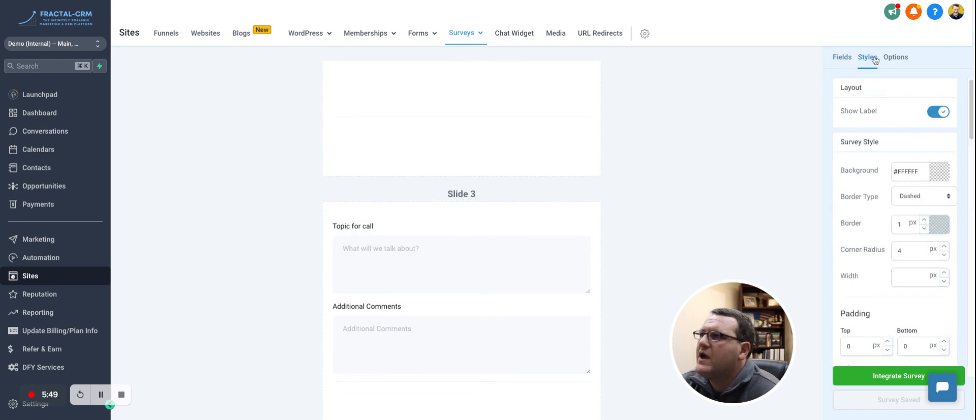
{"action": "left_click", "coordinate": [896, 58]}
{"action": "scroll", "coordinate": [893, 219], "scroll_direction": "down", "scroll_amount": 3}
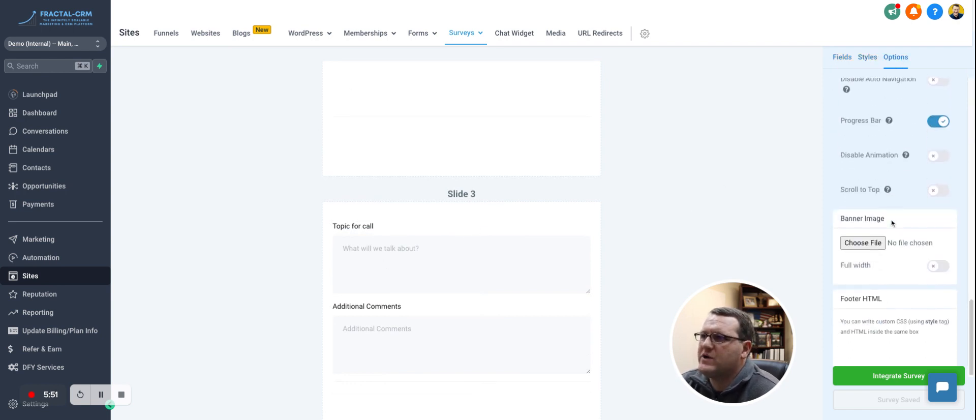
{"action": "scroll", "coordinate": [882, 224], "scroll_direction": "up", "scroll_amount": 1}
{"action": "mouse_move", "coordinate": [887, 224]}
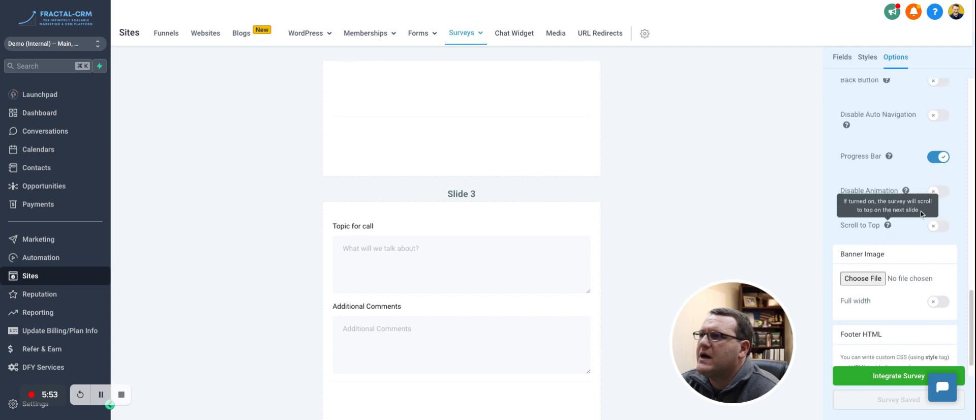
{"action": "scroll", "coordinate": [905, 239], "scroll_direction": "up", "scroll_amount": 5}
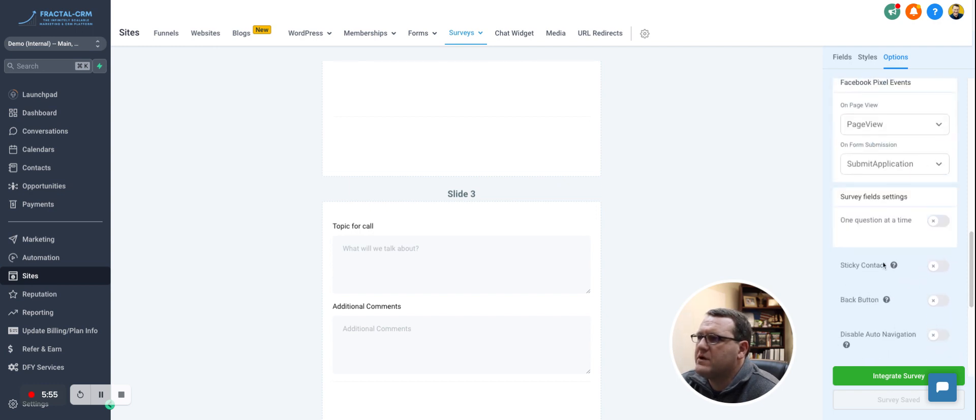
{"action": "left_click", "coordinate": [942, 223]}
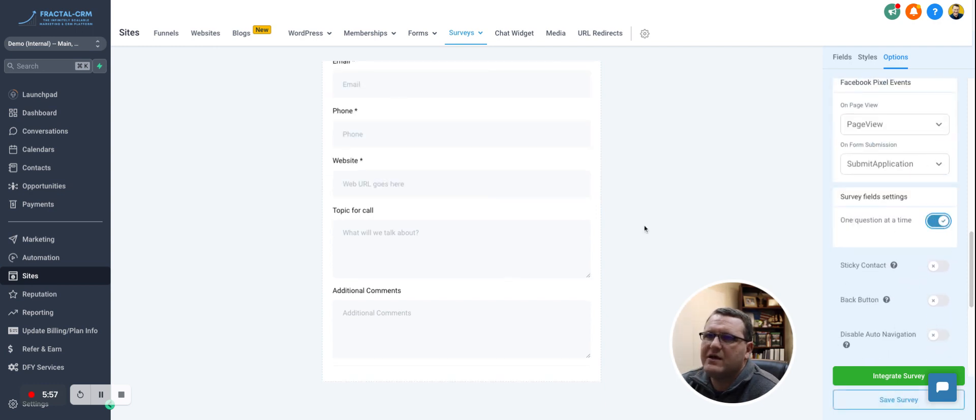
Check the fields combined on Slide 1 and save the survey with the one-question setting.
{"action": "scroll", "coordinate": [612, 224], "scroll_direction": "up", "scroll_amount": 1}
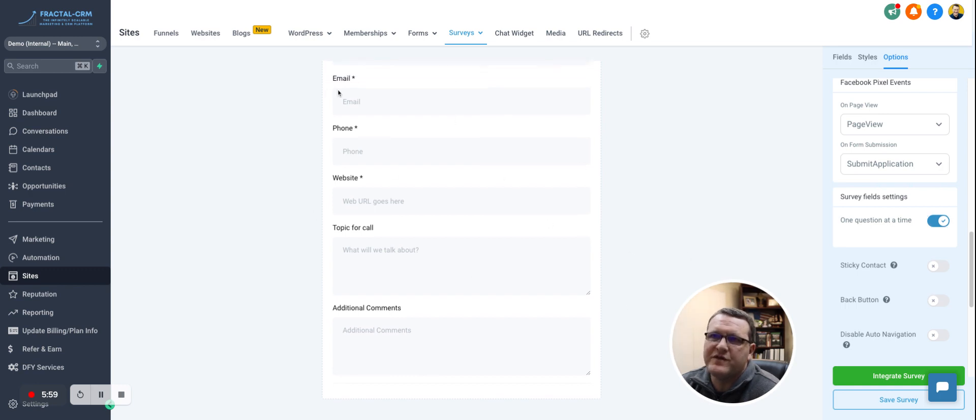
{"action": "scroll", "coordinate": [436, 168], "scroll_direction": "up", "scroll_amount": 2}
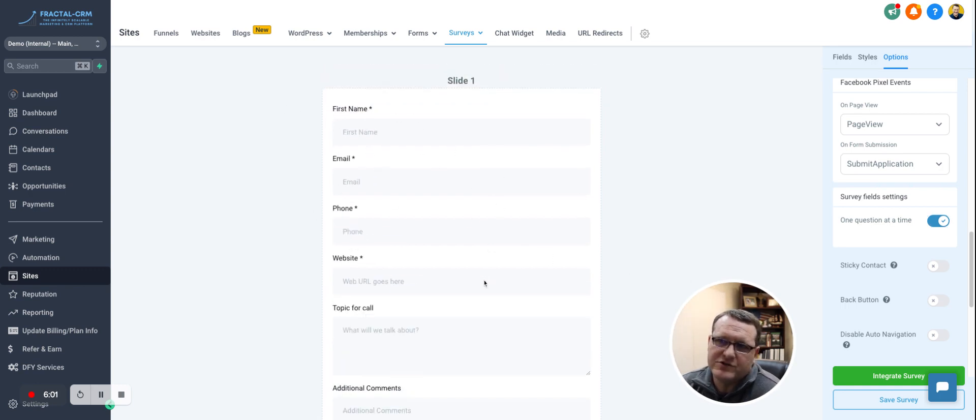
{"action": "scroll", "coordinate": [484, 282], "scroll_direction": "down", "scroll_amount": 2}
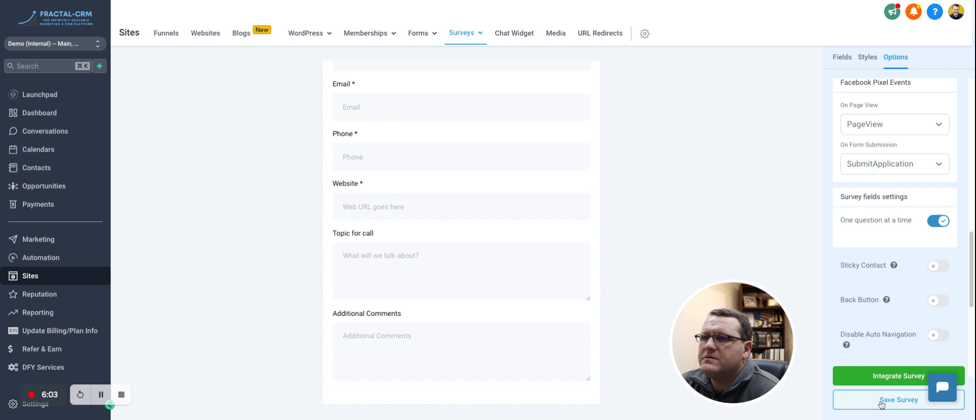
{"action": "scroll", "coordinate": [739, 224], "scroll_direction": "up", "scroll_amount": 2}
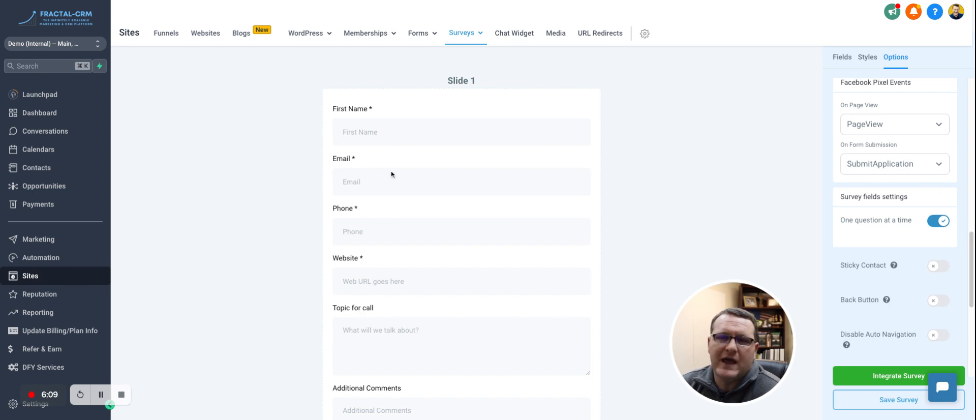
{"action": "scroll", "coordinate": [412, 208], "scroll_direction": "down", "scroll_amount": 1}
{"action": "left_click", "coordinate": [870, 407]}
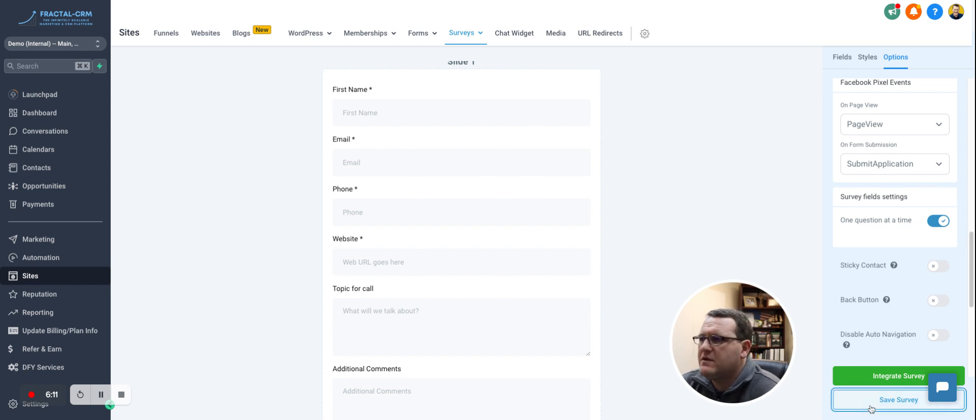
{"action": "scroll", "coordinate": [438, 133], "scroll_direction": "up", "scroll_amount": 1}
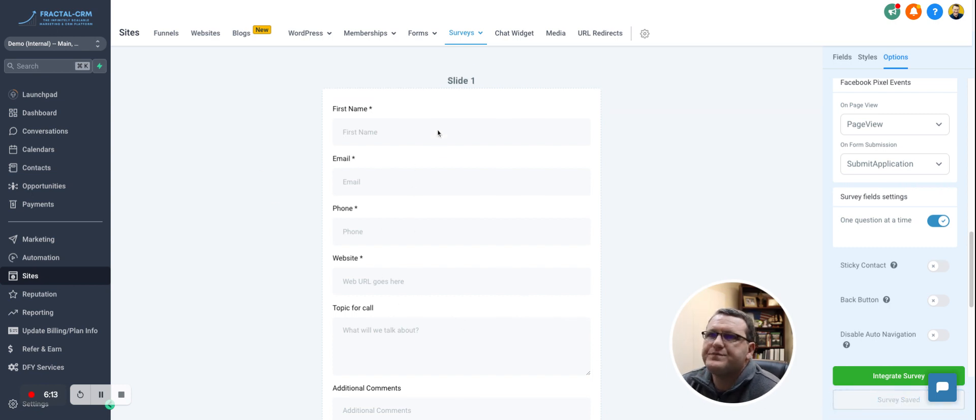
Open the Optin step's control page of Test Funnel for editing in the same browser page.
{"action": "left_click", "coordinate": [163, 39]}
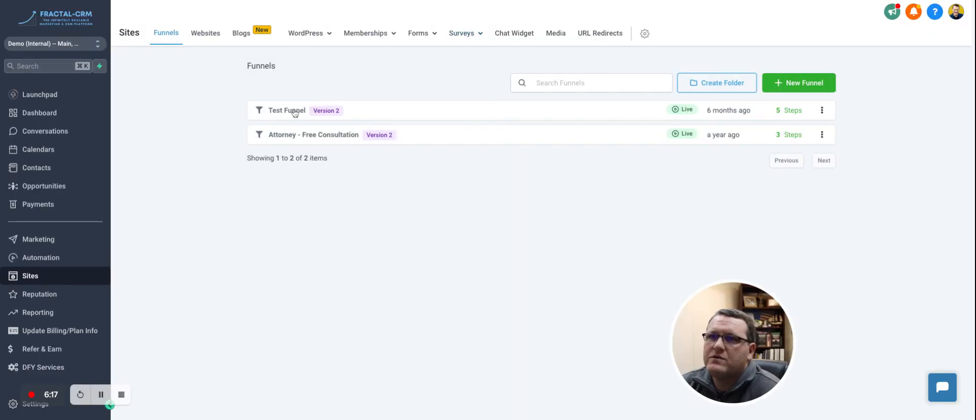
{"action": "left_click", "coordinate": [294, 111]}
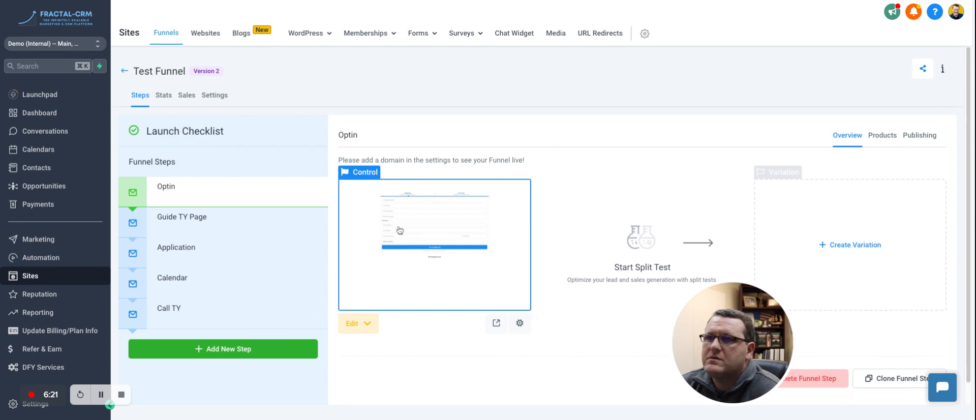
{"action": "left_click", "coordinate": [372, 329]}
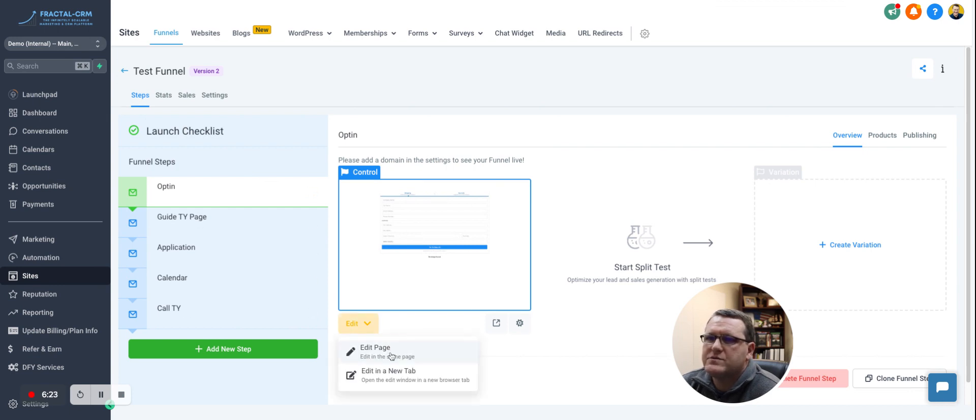
{"action": "left_click", "coordinate": [392, 352]}
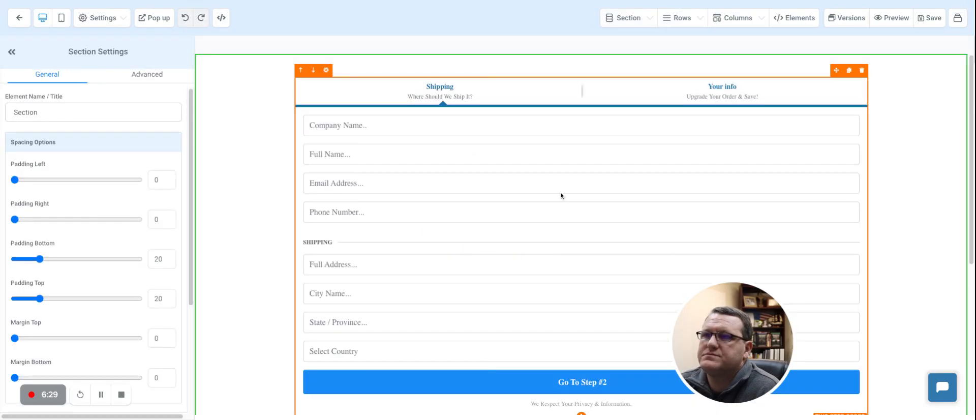
Delete the two-step order form and add a Form element below the blog posts, using the second Form 4 in the list.
{"action": "left_click", "coordinate": [863, 70]}
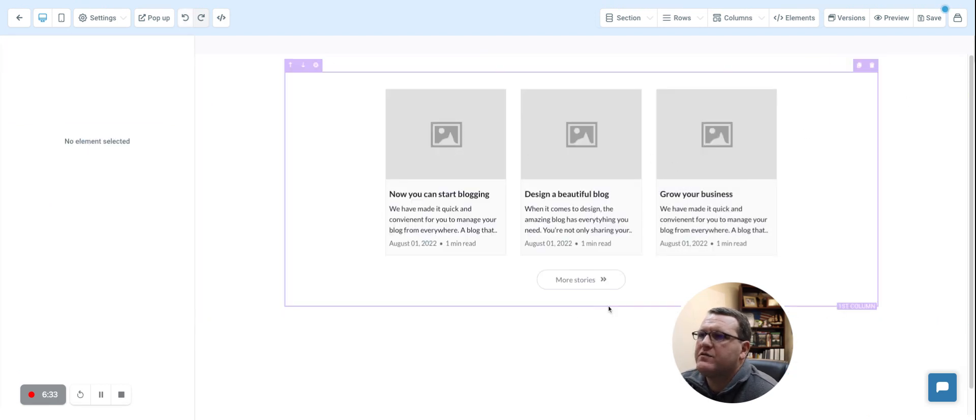
{"action": "left_click", "coordinate": [581, 301]}
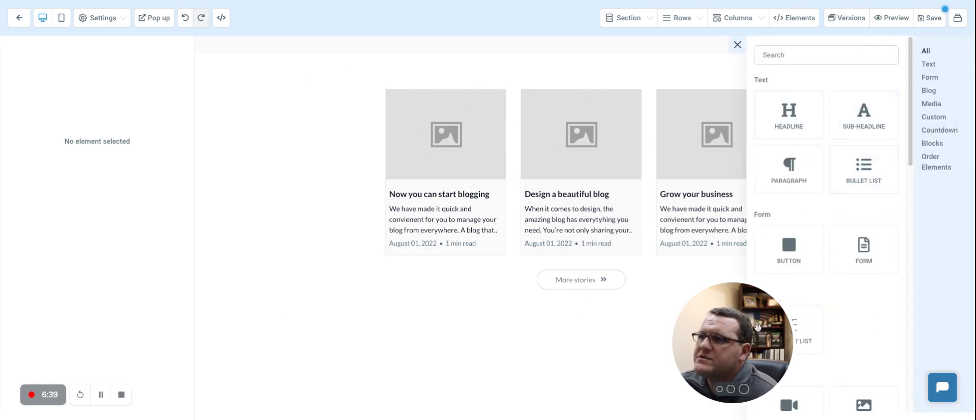
{"action": "left_click_drag", "start_coordinate": [754, 331], "coordinate": [941, 344]}
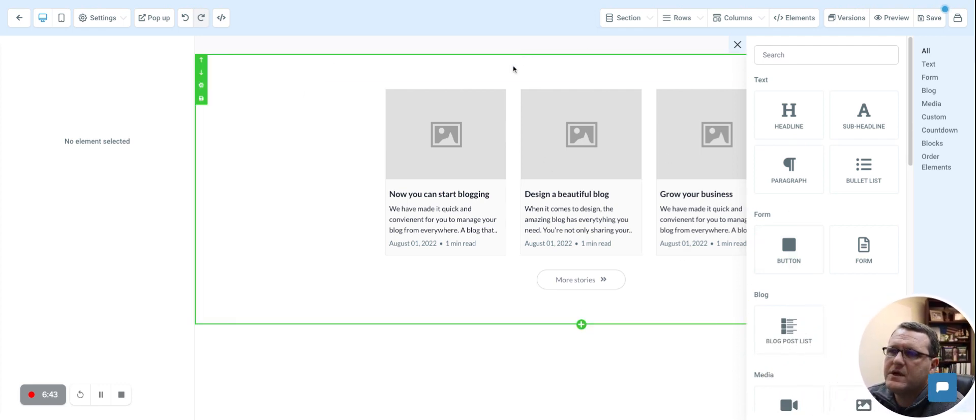
{"action": "scroll", "coordinate": [829, 155], "scroll_direction": "down", "scroll_amount": 3}
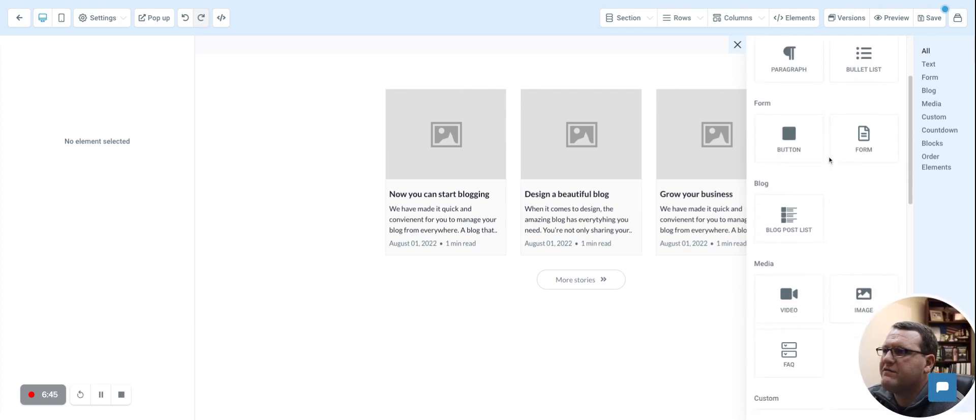
{"action": "scroll", "coordinate": [854, 152], "scroll_direction": "up", "scroll_amount": 1}
{"action": "left_click_drag", "start_coordinate": [861, 181], "coordinate": [858, 189]}
{"action": "left_click", "coordinate": [400, 175]}
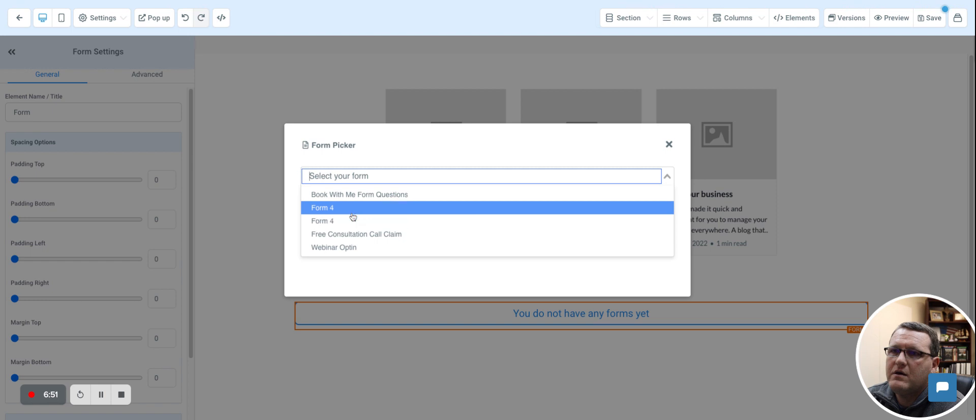
{"action": "left_click", "coordinate": [350, 221]}
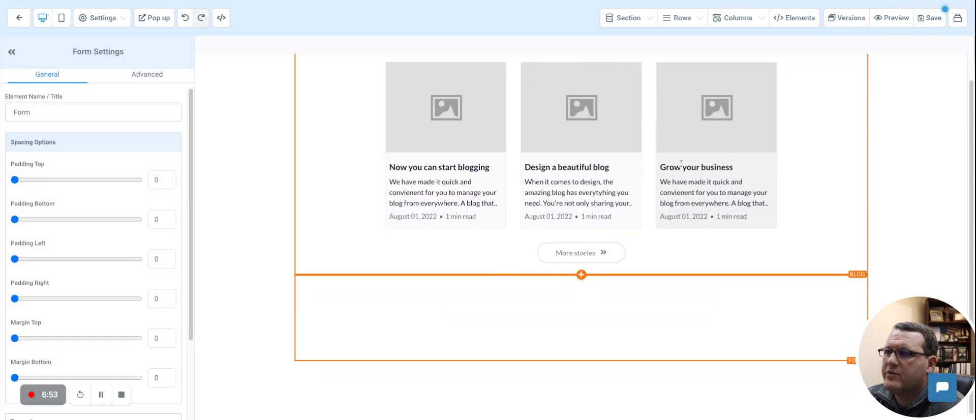
{"action": "scroll", "coordinate": [682, 173], "scroll_direction": "down", "scroll_amount": 3}
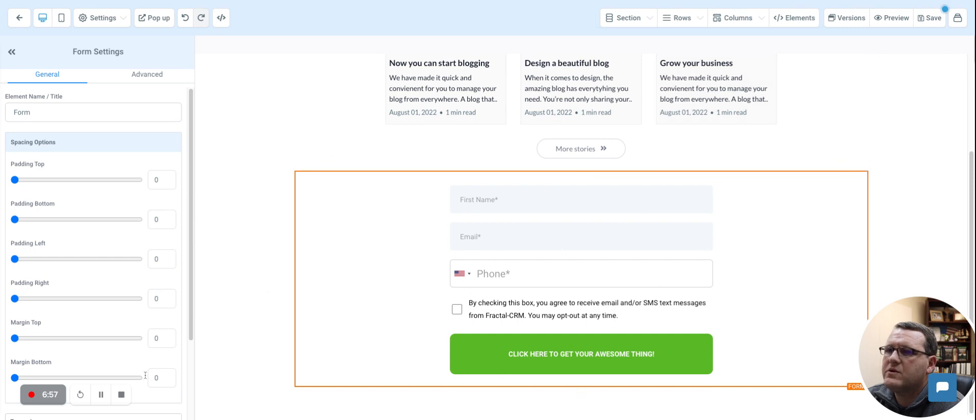
Switch the Form element to the first Form 4 in the list.
{"action": "scroll", "coordinate": [64, 373], "scroll_direction": "down", "scroll_amount": 2}
{"action": "left_click", "coordinate": [62, 319]}
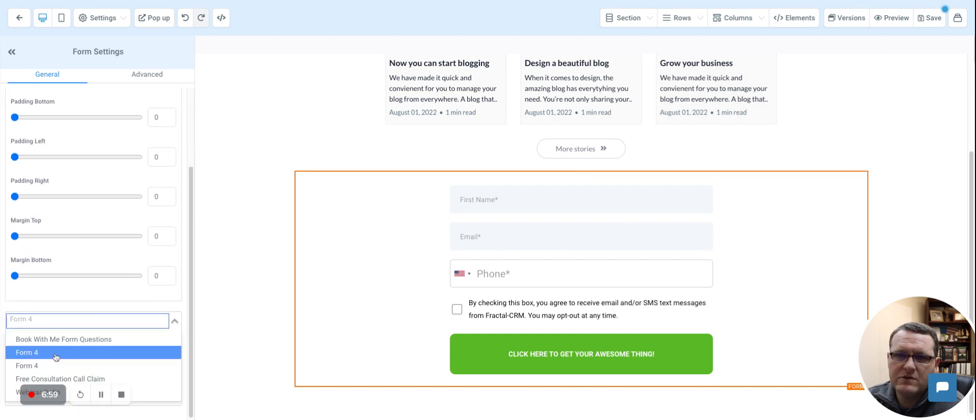
{"action": "left_click", "coordinate": [56, 358]}
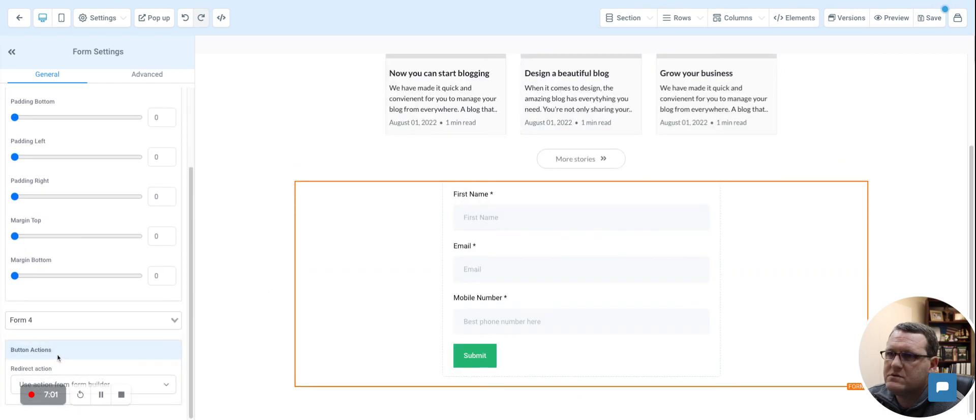
{"action": "left_click", "coordinate": [431, 270]}
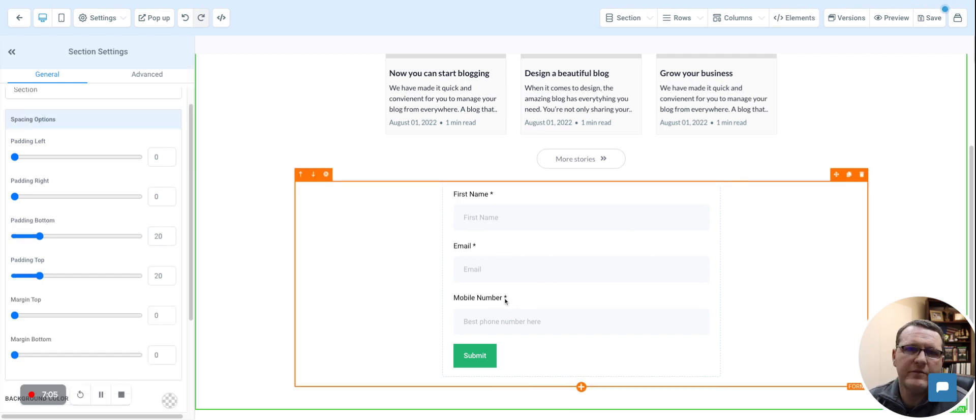
Add a Survey element below the form and assign survey 1 to it.
{"action": "left_click", "coordinate": [581, 386]}
{"action": "scroll", "coordinate": [858, 178], "scroll_direction": "down", "scroll_amount": 6}
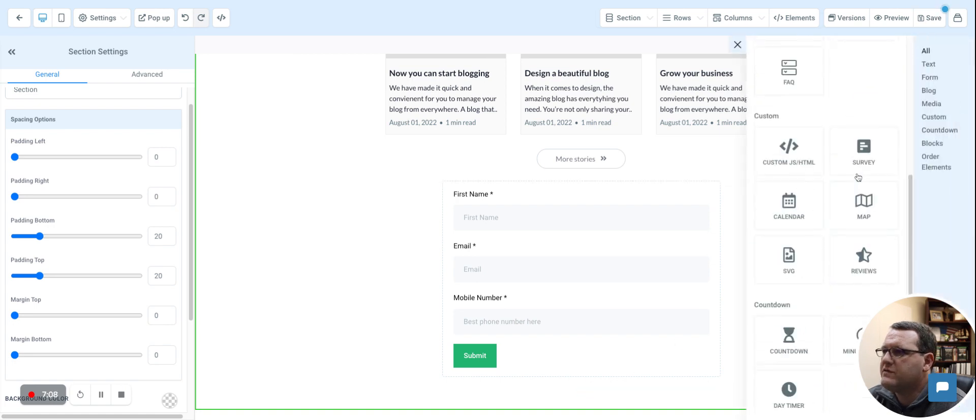
{"action": "left_click", "coordinate": [875, 151]}
{"action": "left_click", "coordinate": [396, 178]}
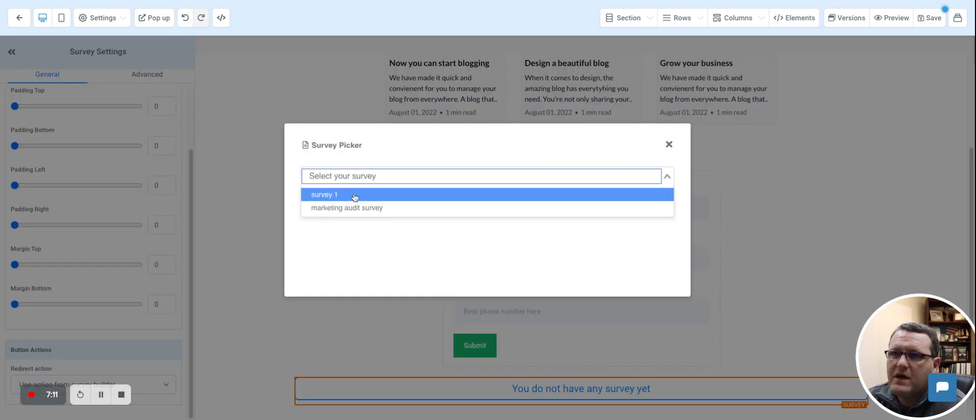
{"action": "left_click", "coordinate": [353, 194]}
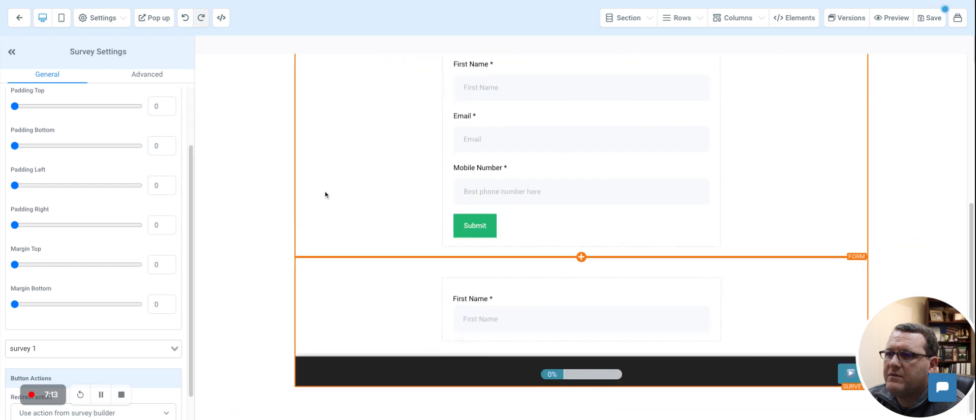
{"action": "left_click_drag", "start_coordinate": [914, 344], "coordinate": [893, 114]}
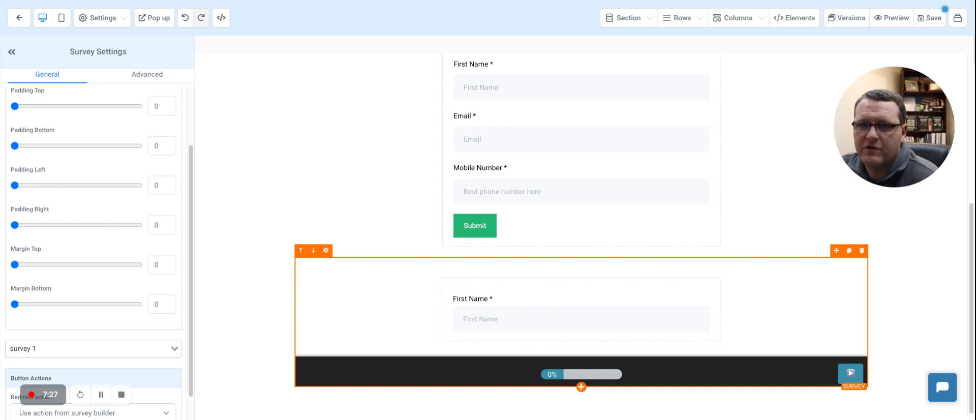
Set the survey element's redirect action to Go to Next step.
{"action": "scroll", "coordinate": [117, 323], "scroll_direction": "down", "scroll_amount": 1}
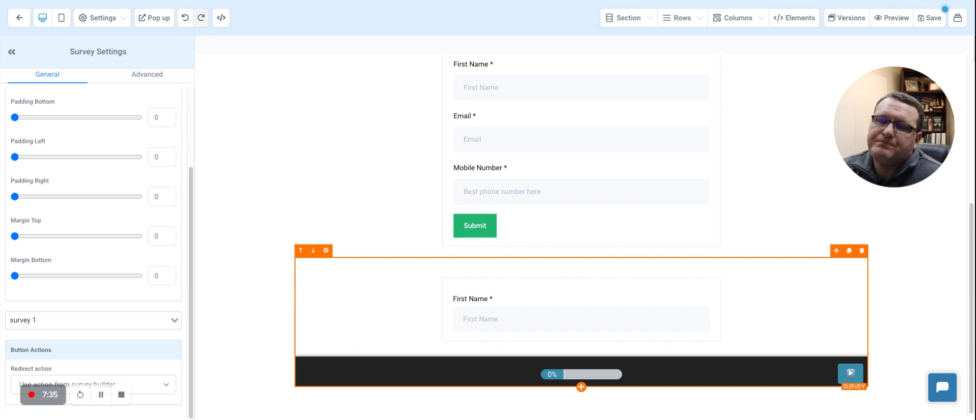
{"action": "left_click", "coordinate": [169, 388]}
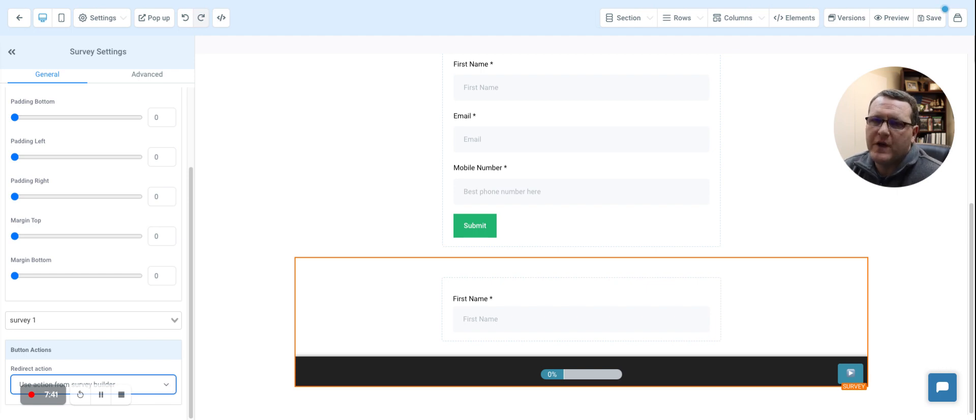
{"action": "left_click", "coordinate": [396, 313]}
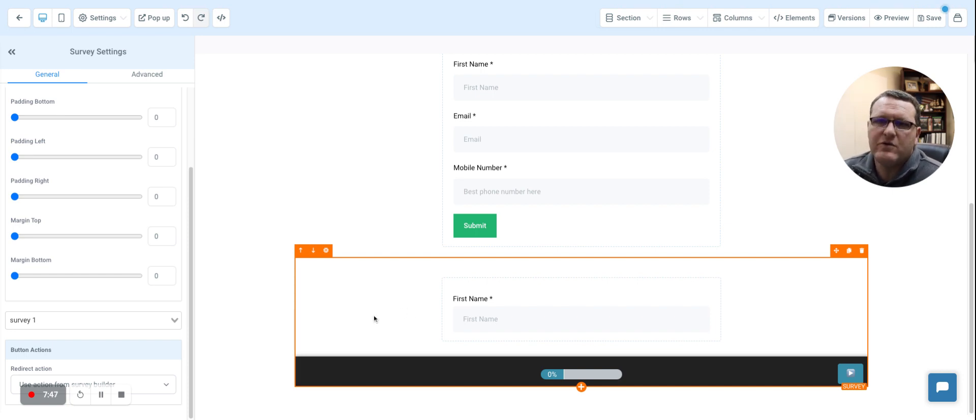
{"action": "left_click", "coordinate": [242, 339]}
{"action": "left_click", "coordinate": [346, 319]}
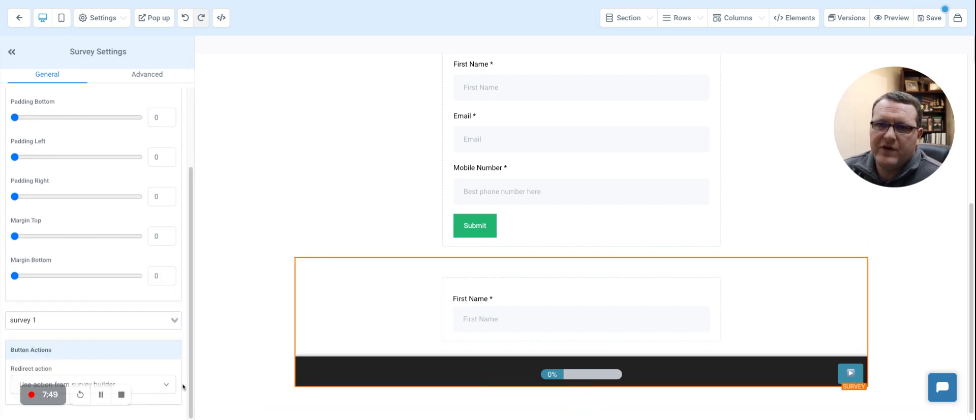
{"action": "left_click", "coordinate": [162, 387]}
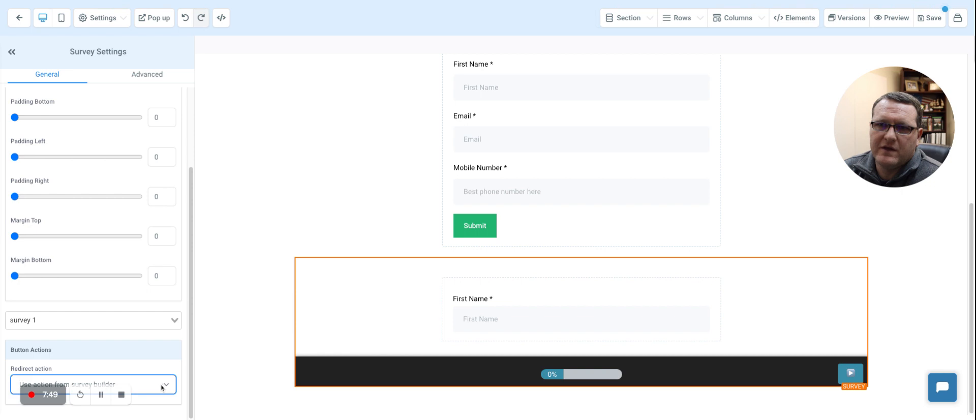
{"action": "left_click", "coordinate": [264, 224]}
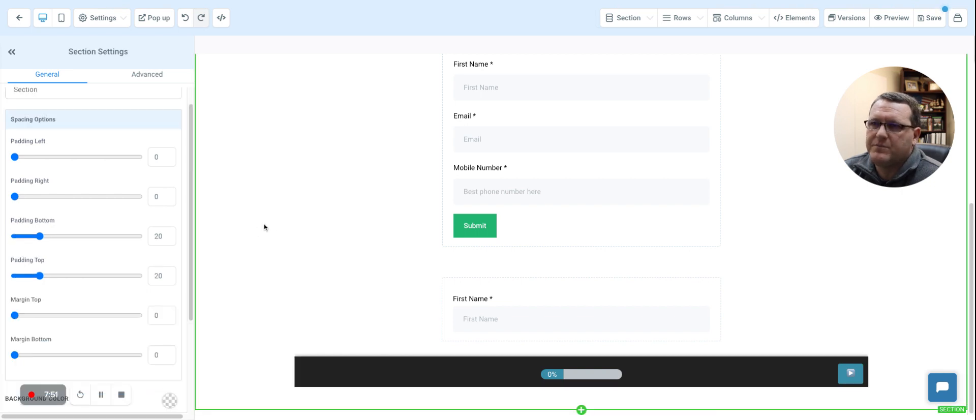
{"action": "left_click", "coordinate": [364, 362]}
{"action": "left_click", "coordinate": [173, 389]}
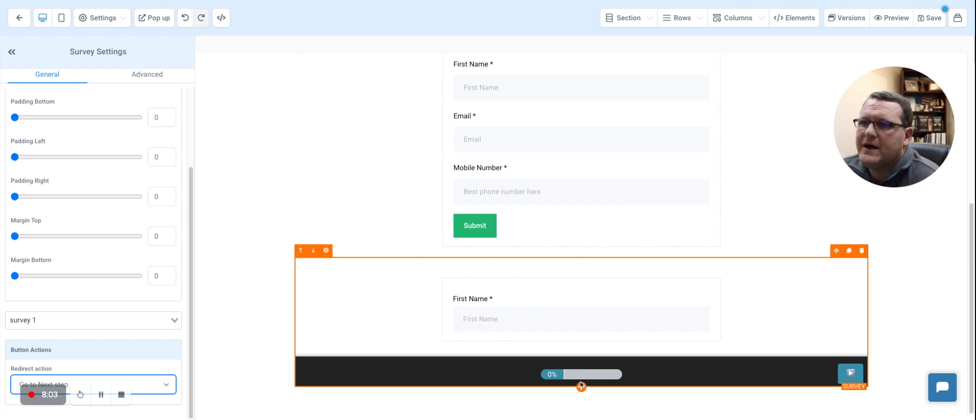
Add a 2 column row below the survey and move the survey into the row's second column.
{"action": "left_click", "coordinate": [582, 402]}
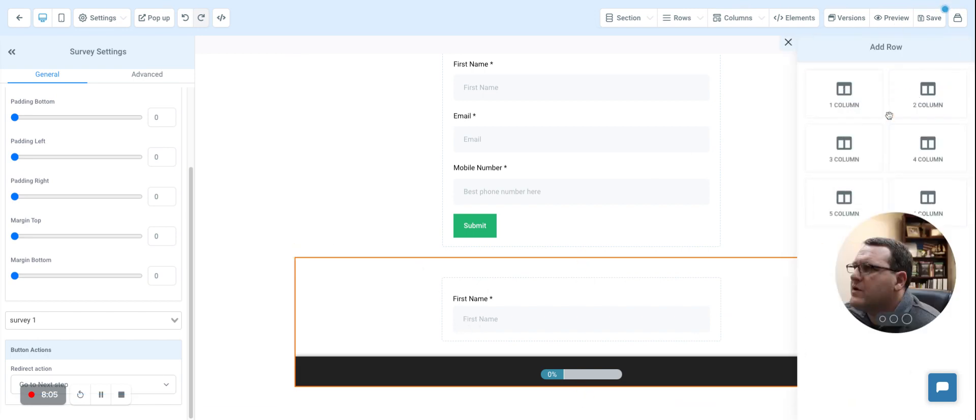
{"action": "left_click", "coordinate": [928, 94]}
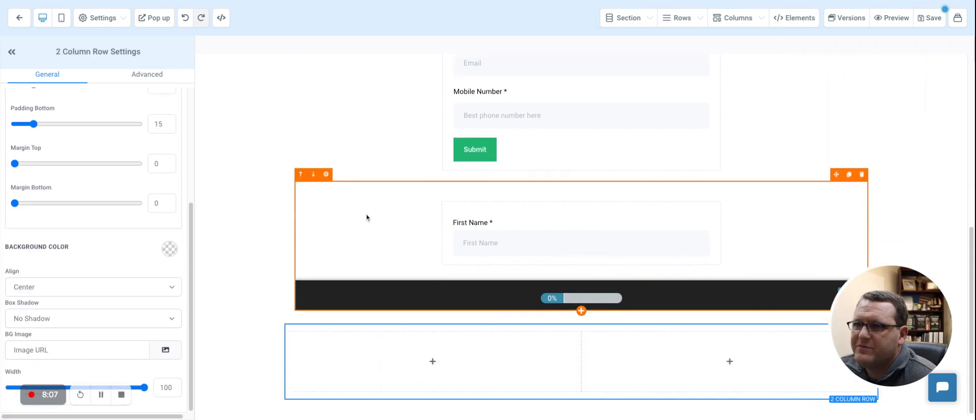
{"action": "left_click_drag", "start_coordinate": [837, 175], "coordinate": [732, 274]}
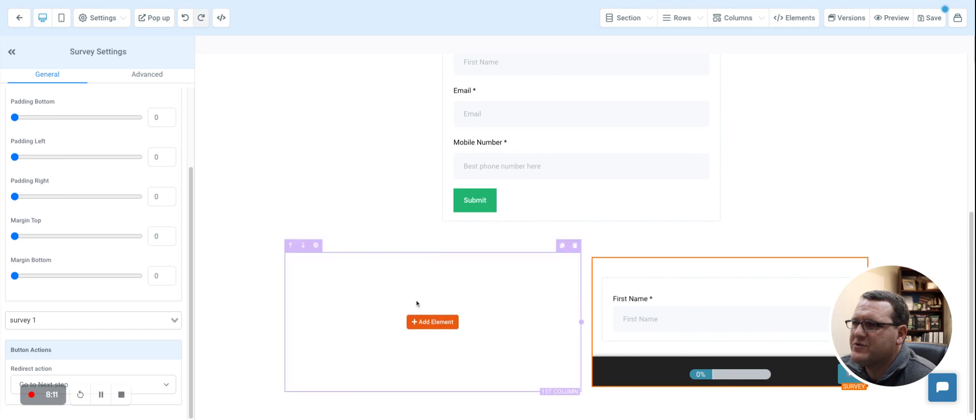
Add an Image element to the row's first column and fill it with Retired Couple.jpeg from the media library.
{"action": "left_click", "coordinate": [432, 323]}
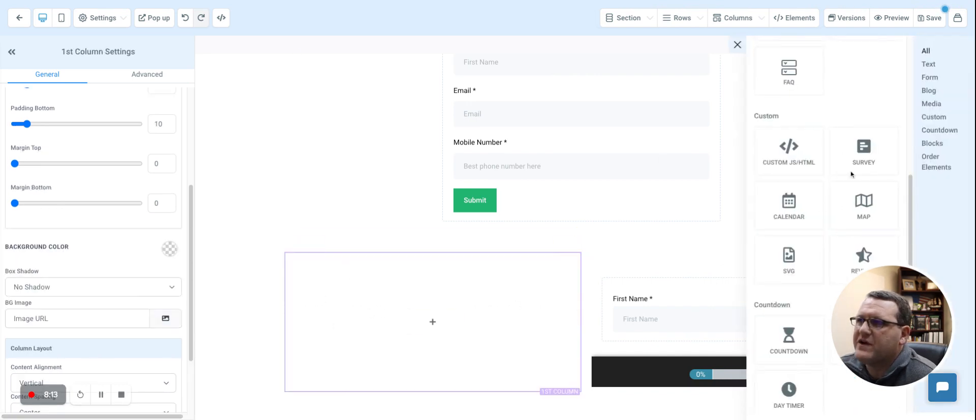
{"action": "scroll", "coordinate": [862, 196], "scroll_direction": "up", "scroll_amount": 6}
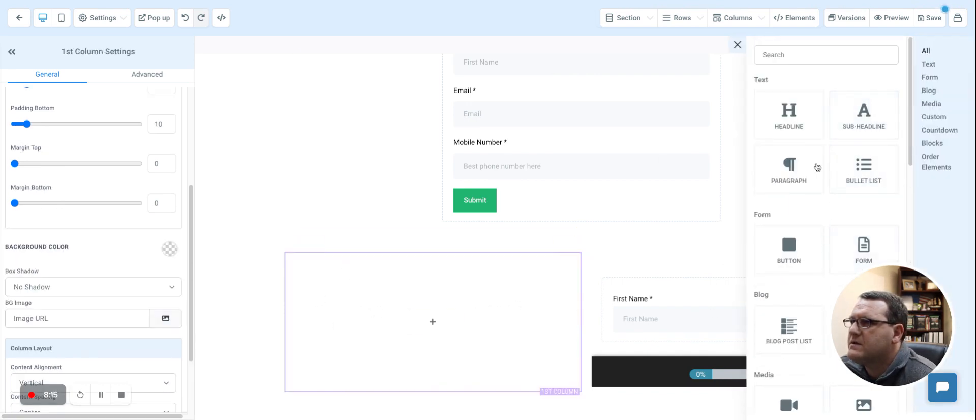
{"action": "scroll", "coordinate": [816, 203], "scroll_direction": "down", "scroll_amount": 2}
{"action": "scroll", "coordinate": [816, 222], "scroll_direction": "down", "scroll_amount": 2}
{"action": "left_click", "coordinate": [861, 216]}
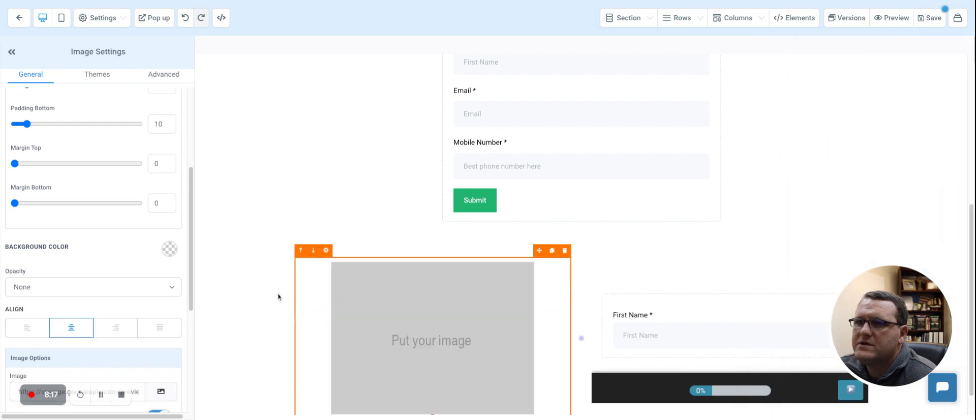
{"action": "scroll", "coordinate": [136, 273], "scroll_direction": "down", "scroll_amount": 4}
{"action": "left_click", "coordinate": [161, 294]}
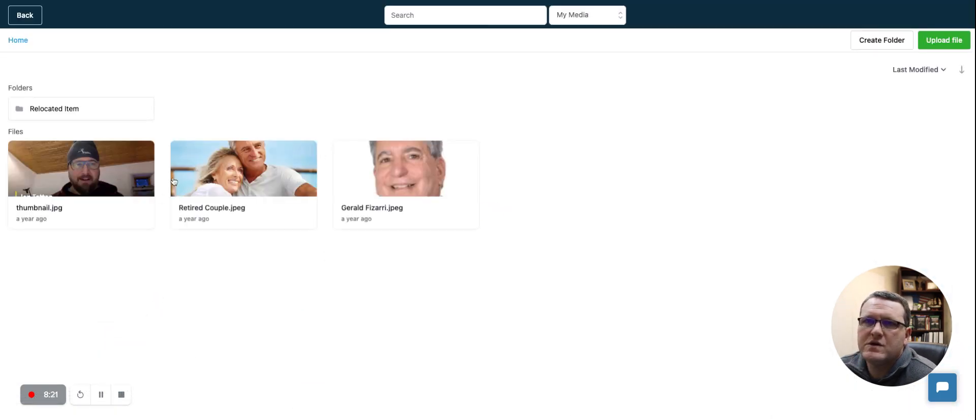
{"action": "left_click", "coordinate": [237, 184]}
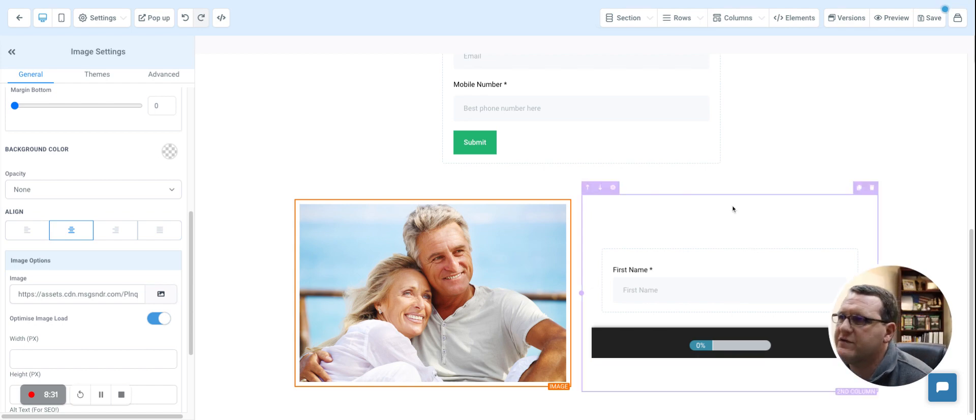
Check the image and survey row in the mobile view, return to the desktop view and look over the page.
{"action": "left_click", "coordinate": [732, 207]}
{"action": "left_click", "coordinate": [59, 20]}
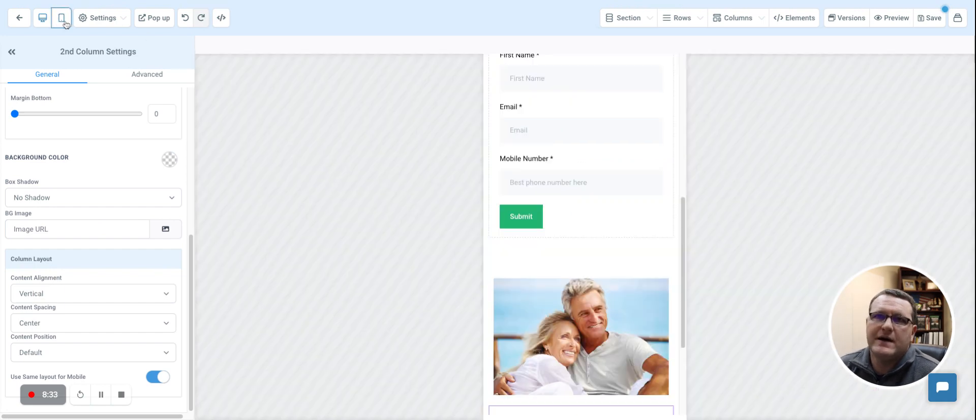
{"action": "scroll", "coordinate": [621, 203], "scroll_direction": "down", "scroll_amount": 3}
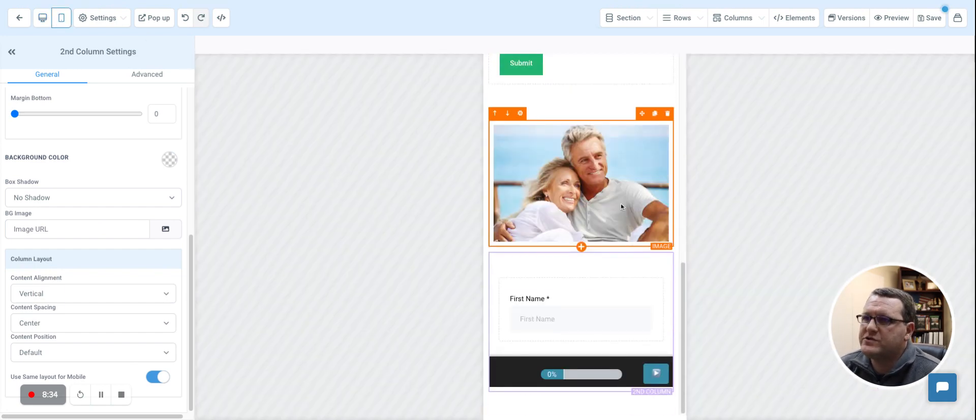
{"action": "left_click", "coordinate": [651, 373]}
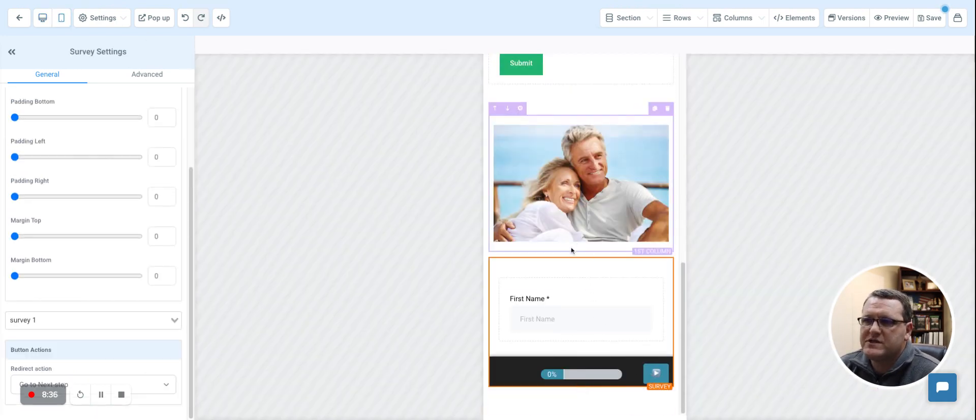
{"action": "left_click", "coordinate": [41, 19]}
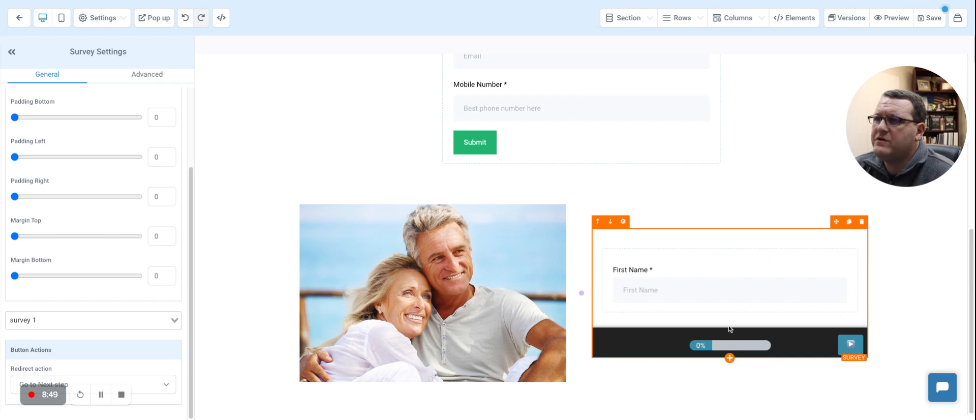
{"action": "scroll", "coordinate": [651, 270], "scroll_direction": "up", "scroll_amount": 5}
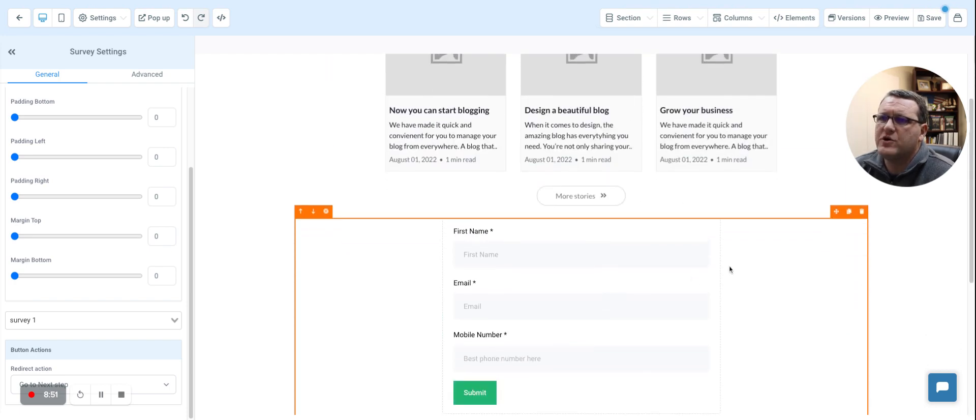
{"action": "scroll", "coordinate": [784, 269], "scroll_direction": "down", "scroll_amount": 5}
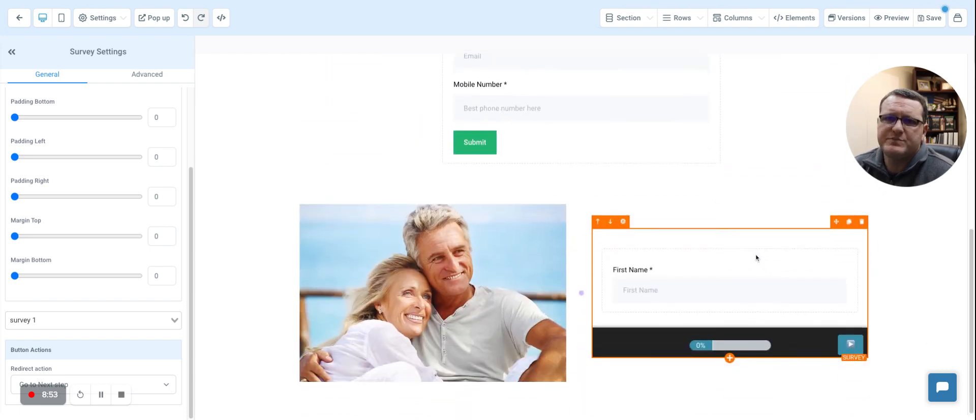
Save the page, dismiss the SEO meta data form without changes and leave the builder for the Test Funnel steps overview.
{"action": "left_click", "coordinate": [922, 25]}
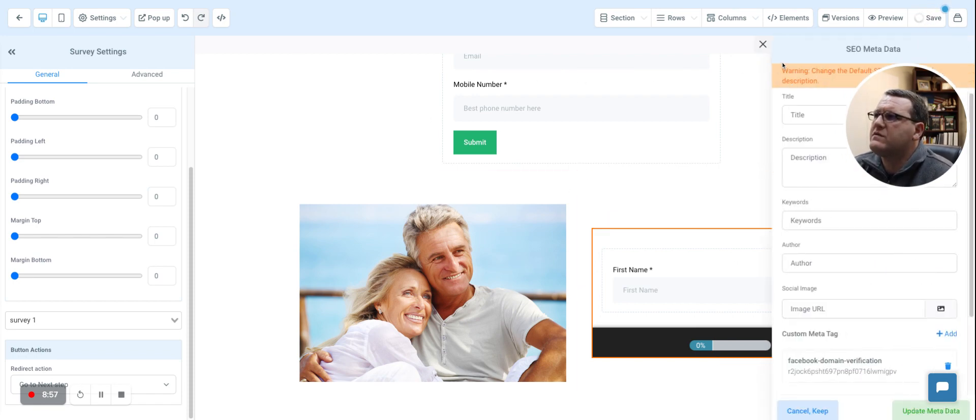
{"action": "left_click", "coordinate": [764, 45]}
{"action": "left_click", "coordinate": [272, 84]}
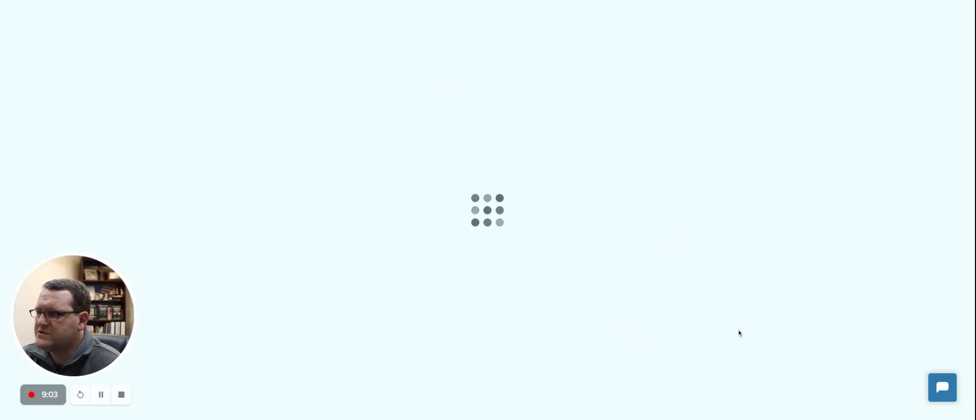
{"action": "left_click", "coordinate": [942, 389]}
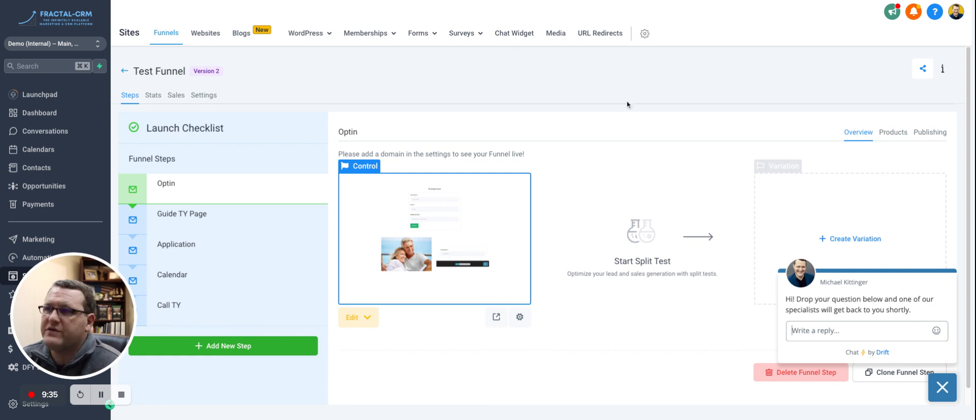
{"action": "left_click", "coordinate": [942, 387]}
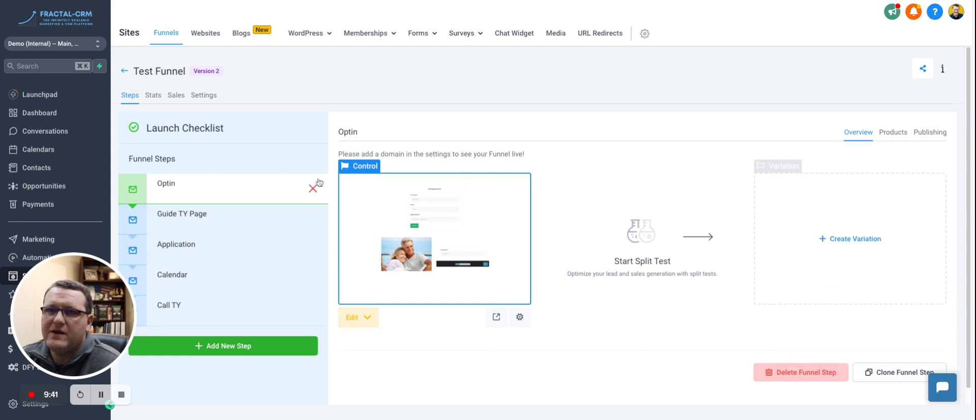
Look at the Guide TY Page funnel step and return to the Optin step.
{"action": "left_click", "coordinate": [213, 219]}
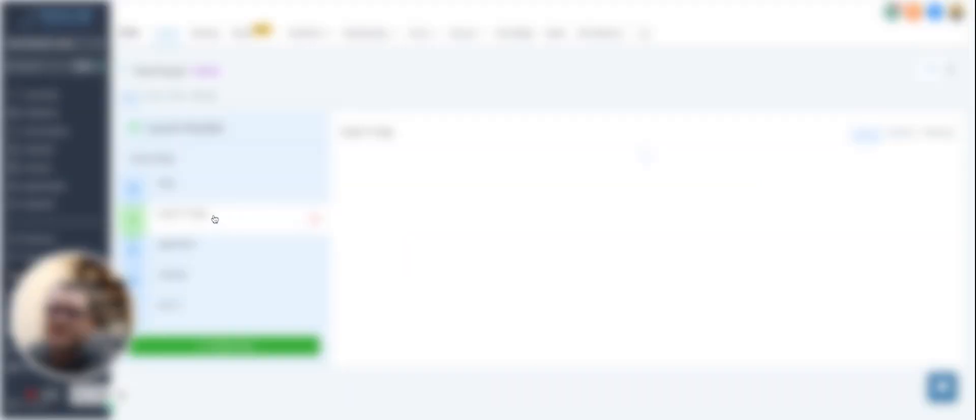
{"action": "left_click", "coordinate": [243, 189]}
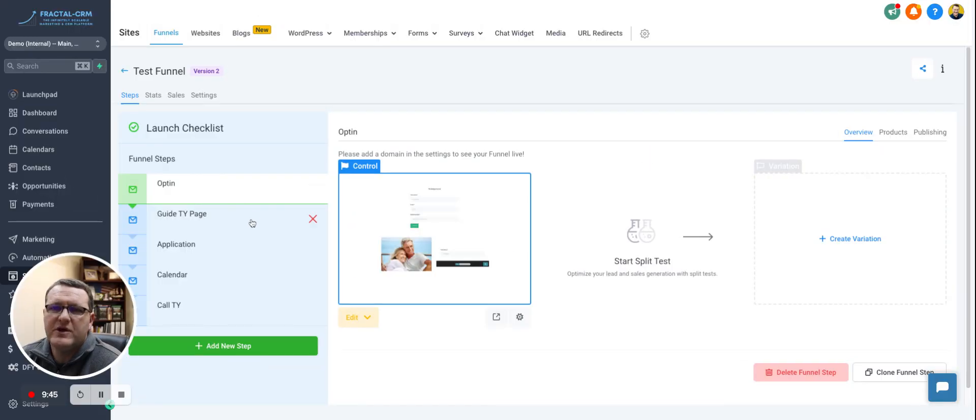